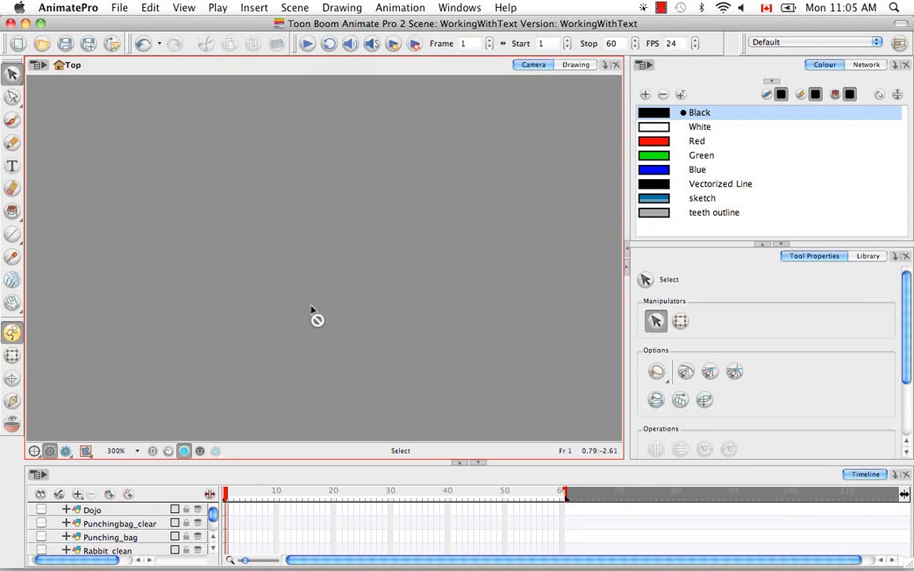
- Activate the Text tool and add a new drawing layer named "Text"
{"action": "key", "text": "alt+t"}
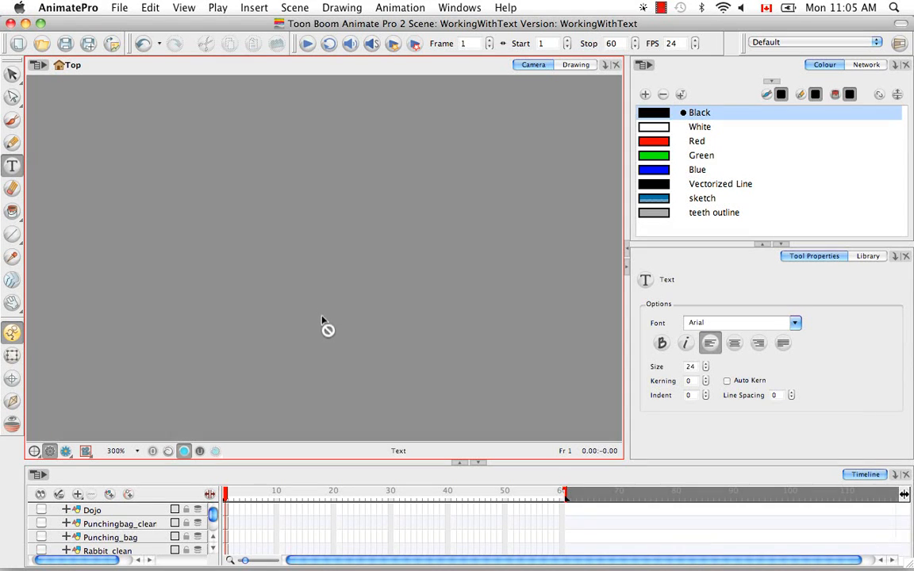
{"action": "left_click", "coordinate": [110, 494]}
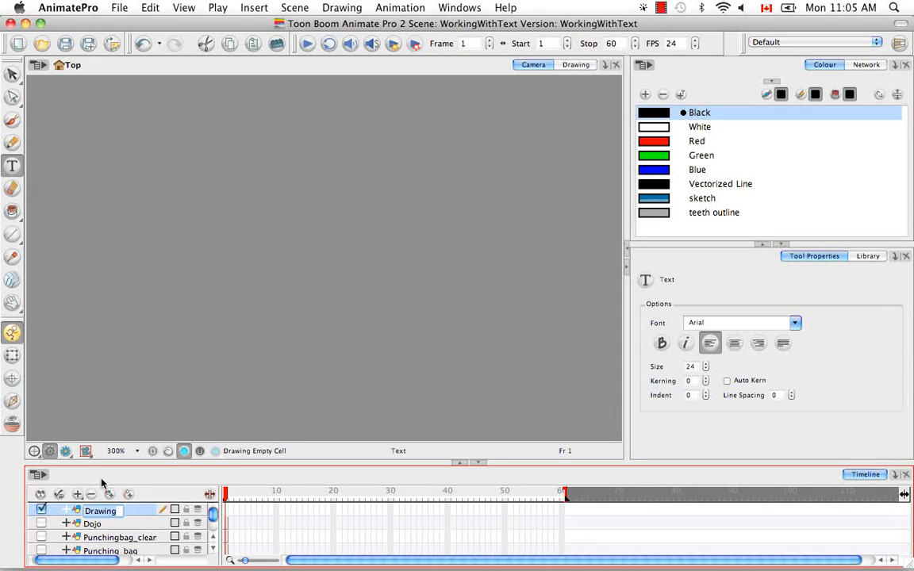
{"action": "key", "text": "BackSpace"}
{"action": "type", "text": "Text"}
{"action": "key", "text": "Return"}
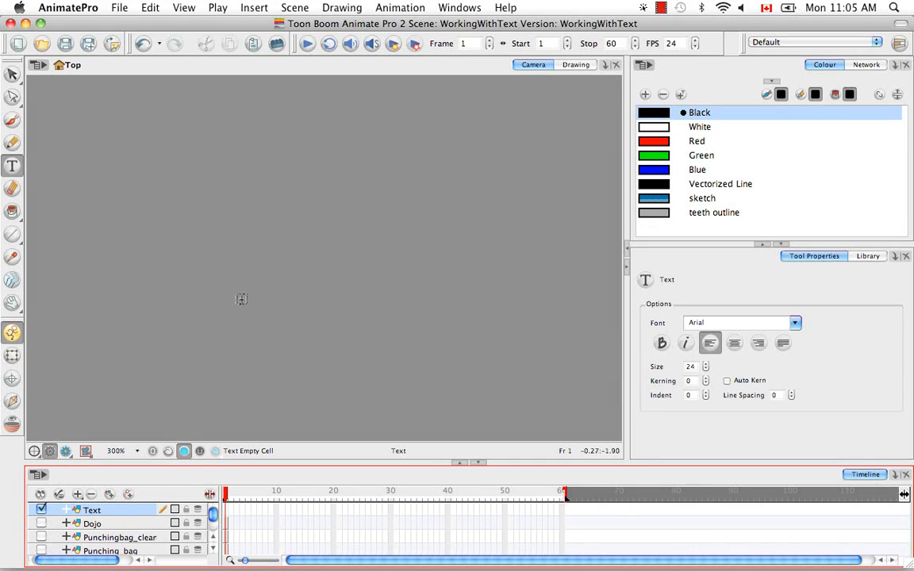
- Create a text object reading "Karate Rabbit" in the camera view on the Text layer
{"action": "left_click", "coordinate": [143, 276]}
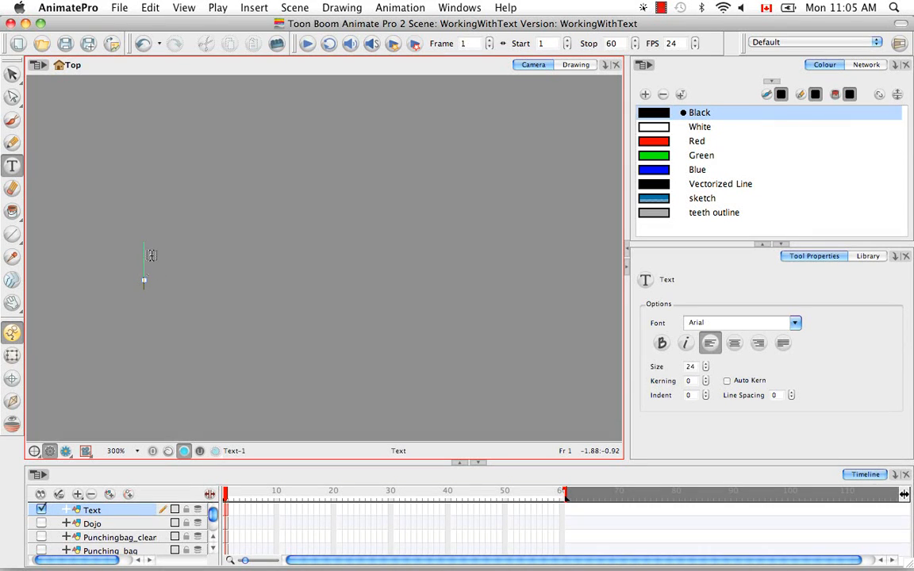
{"action": "type", "text": "Karate"}
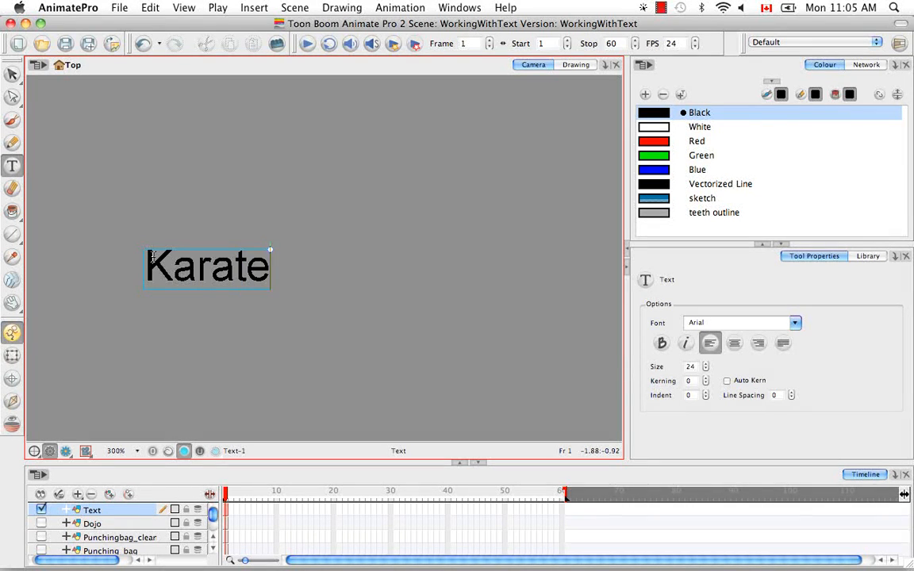
{"action": "type", "text": " Rabbit"}
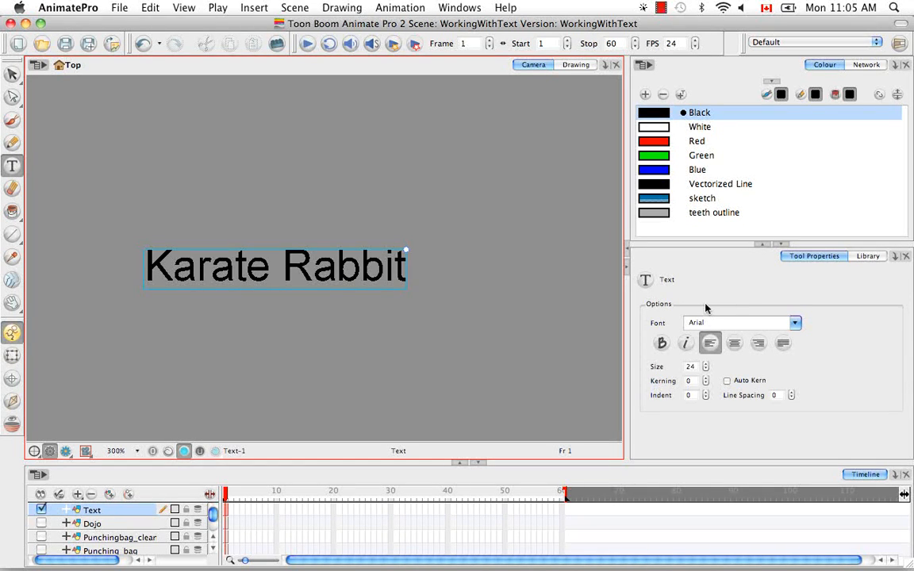
- Try the Baghdad font for the text and restore Arial
{"action": "left_click", "coordinate": [795, 323]}
{"action": "left_click", "coordinate": [733, 407]}
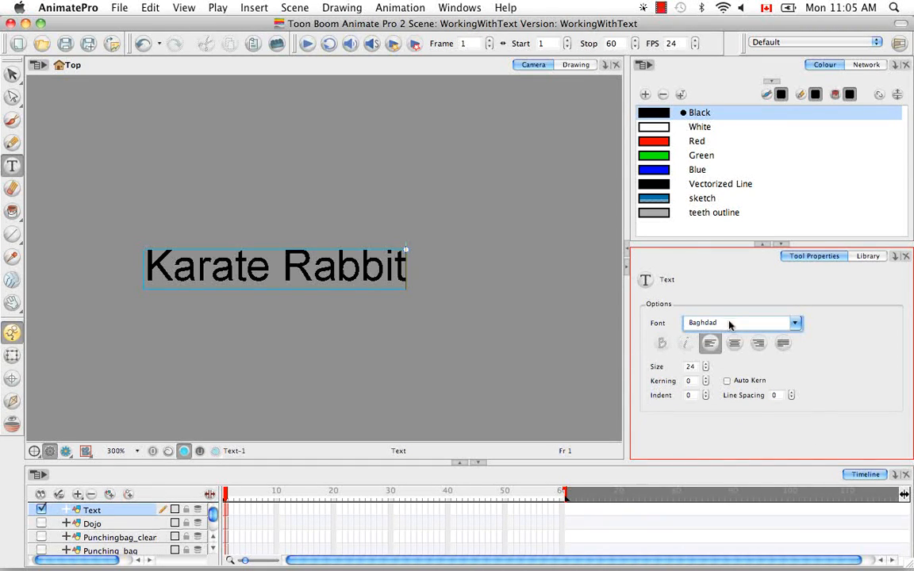
{"action": "left_click", "coordinate": [796, 325]}
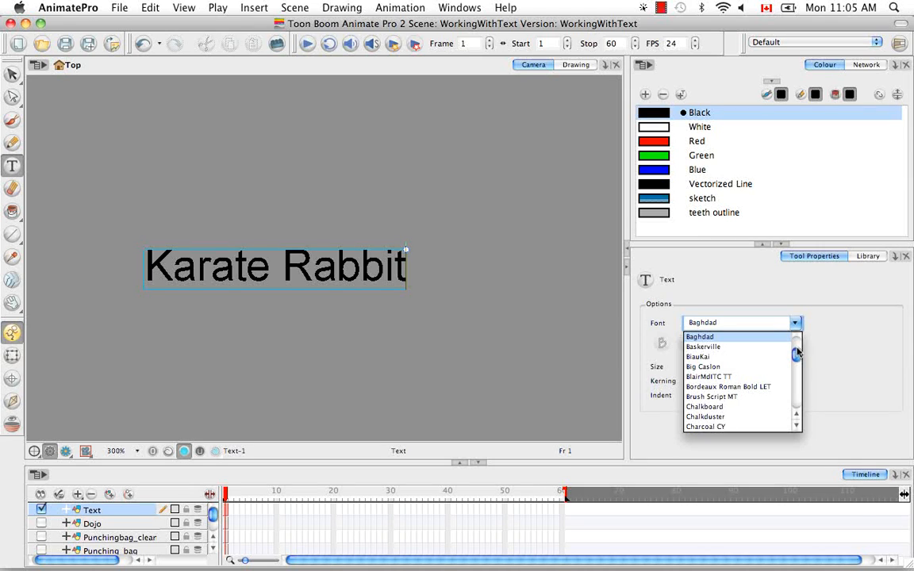
{"action": "scroll", "coordinate": [797, 358], "scroll_direction": "up", "scroll_amount": 2}
{"action": "scroll", "coordinate": [795, 356], "scroll_direction": "up", "scroll_amount": 2}
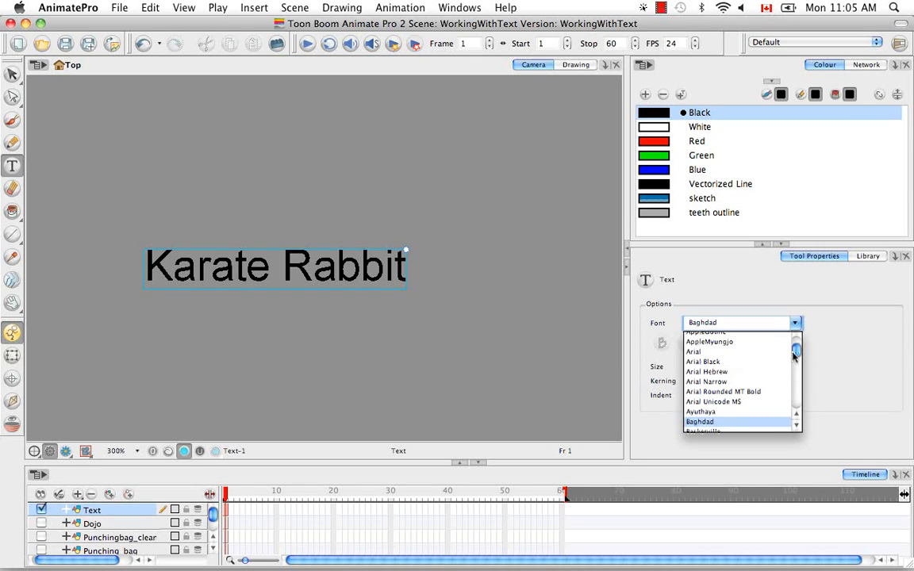
{"action": "left_click", "coordinate": [724, 353]}
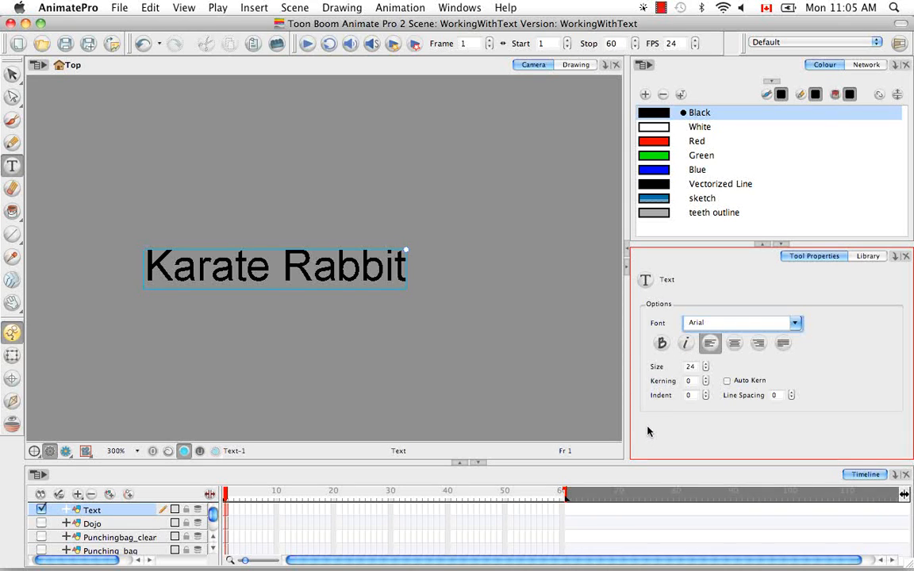
- Try to apply bold and italic to the existing title without selecting its characters
{"action": "left_click", "coordinate": [660, 343]}
{"action": "left_click", "coordinate": [686, 345]}
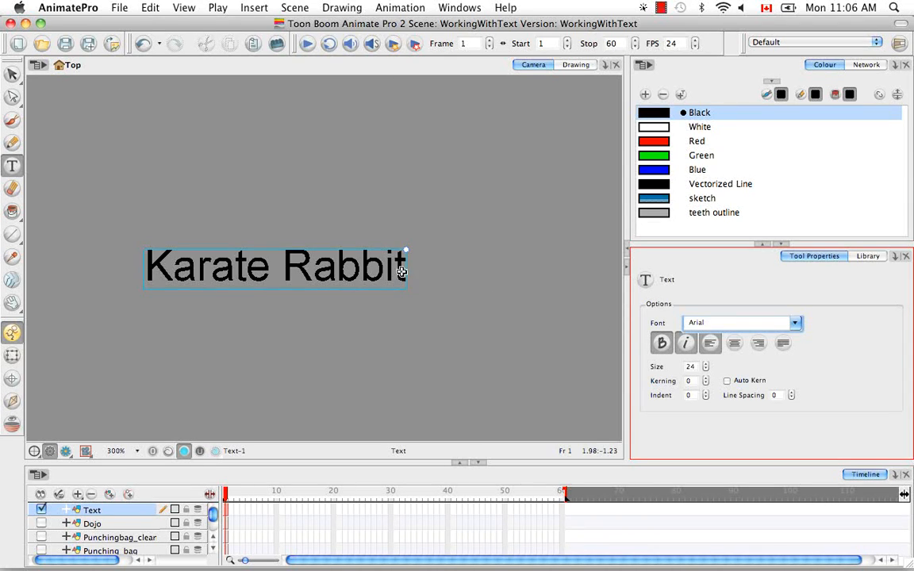
{"action": "left_click", "coordinate": [400, 271]}
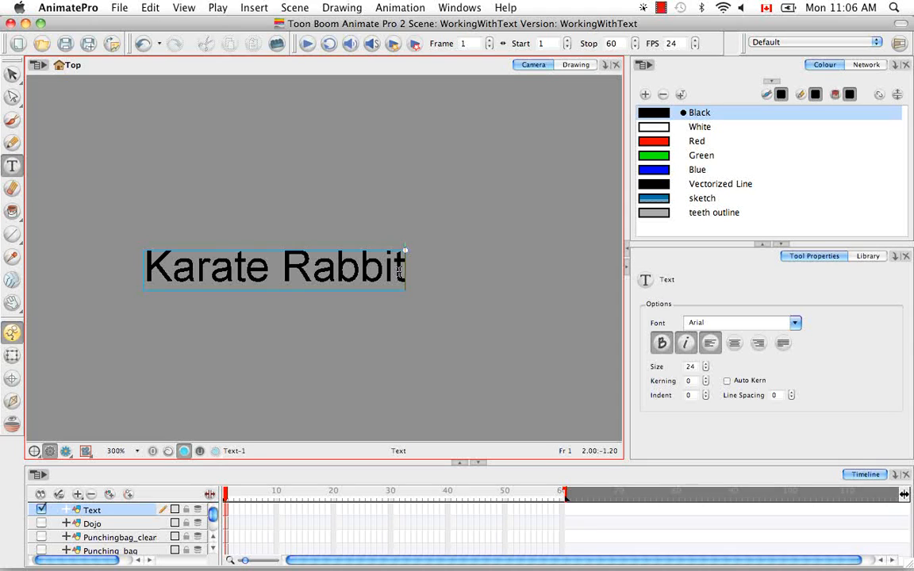
- Select the whole "Karate Rabbit" title and make it bold and italic
{"action": "left_click_drag", "start_coordinate": [145, 266], "coordinate": [420, 253]}
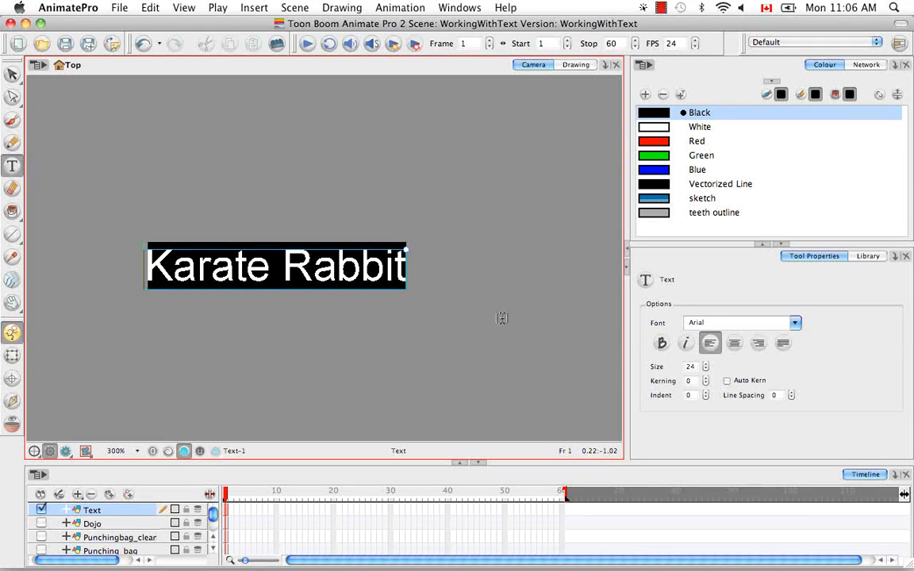
{"action": "left_click", "coordinate": [660, 346]}
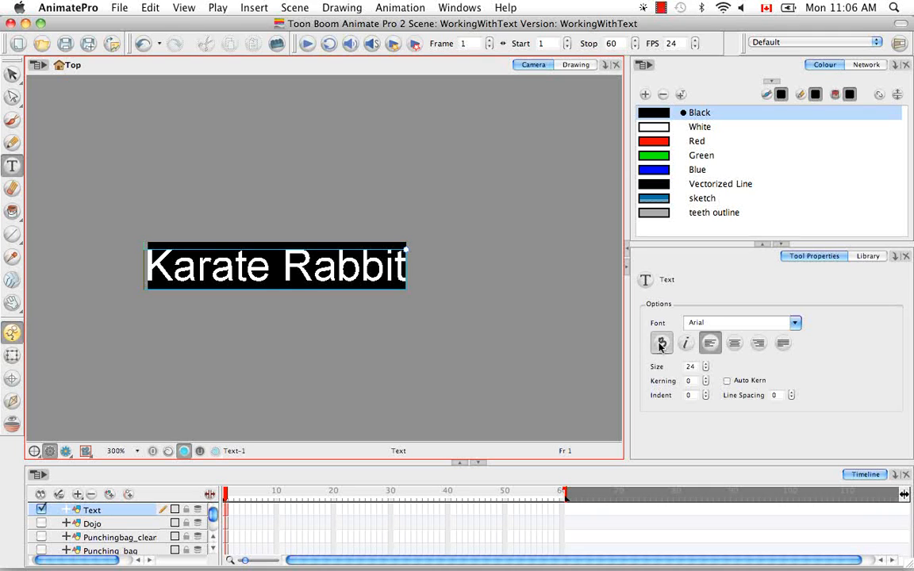
{"action": "left_click", "coordinate": [685, 344]}
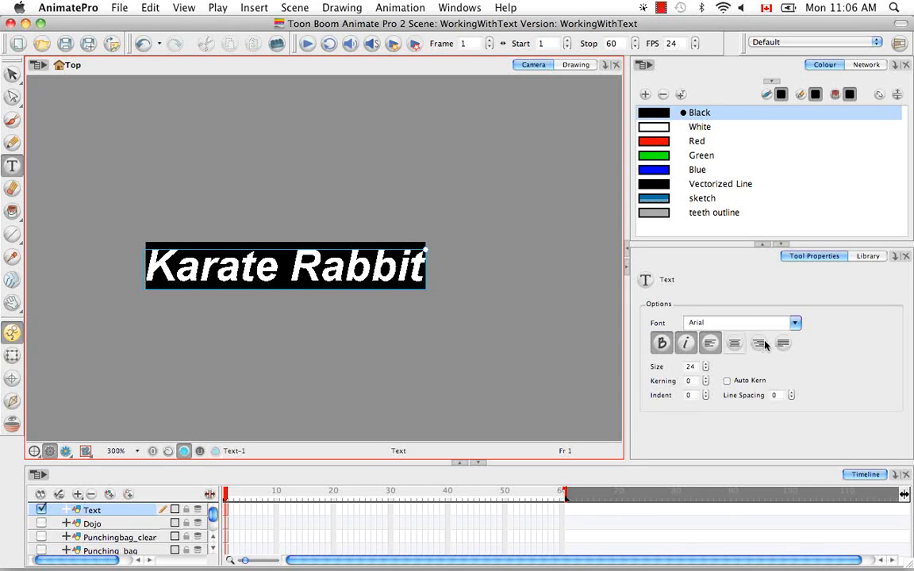
- Change the font of the selected title to Karate
{"action": "left_click", "coordinate": [795, 324]}
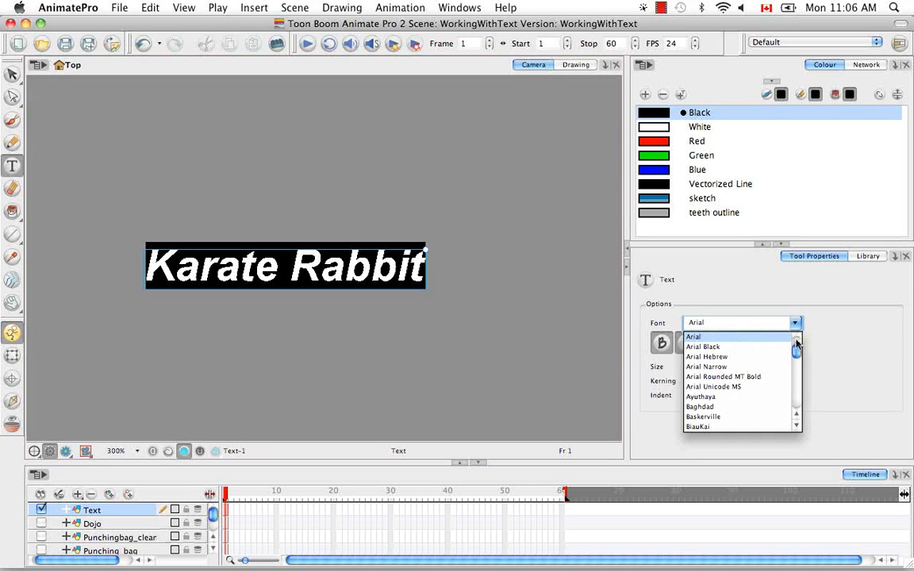
{"action": "left_click_drag", "start_coordinate": [798, 357], "coordinate": [795, 383]}
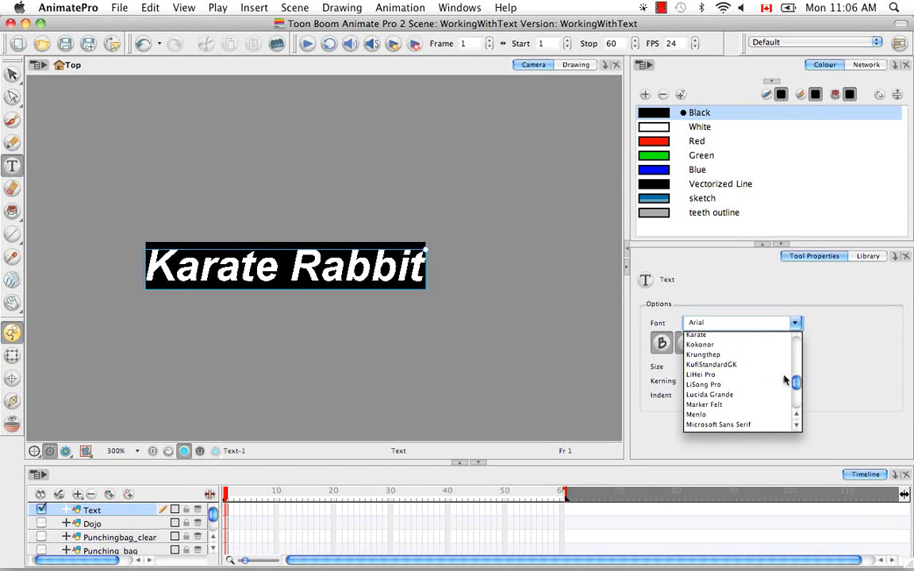
{"action": "left_click", "coordinate": [702, 339]}
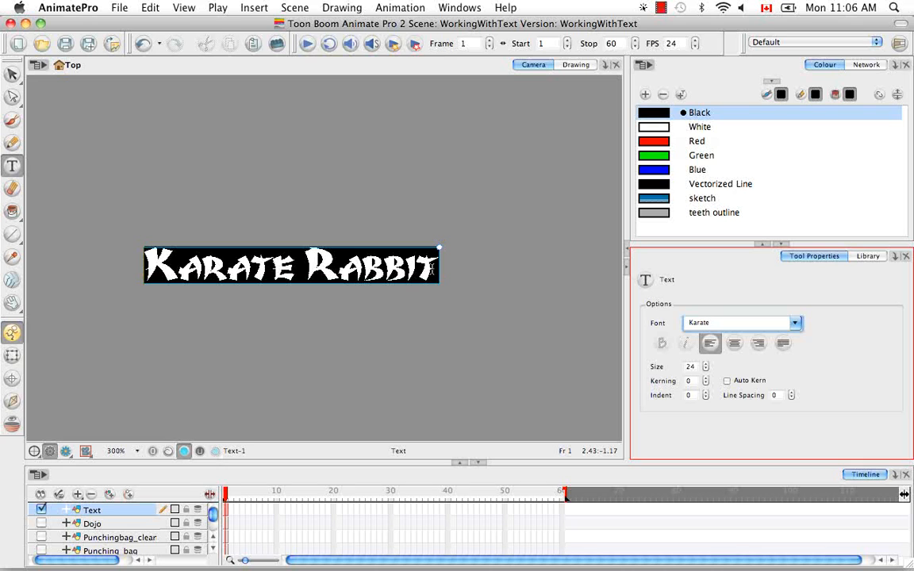
- Break the title onto a second line before "Rabbit" and append "123" after that word
{"action": "left_click", "coordinate": [431, 271]}
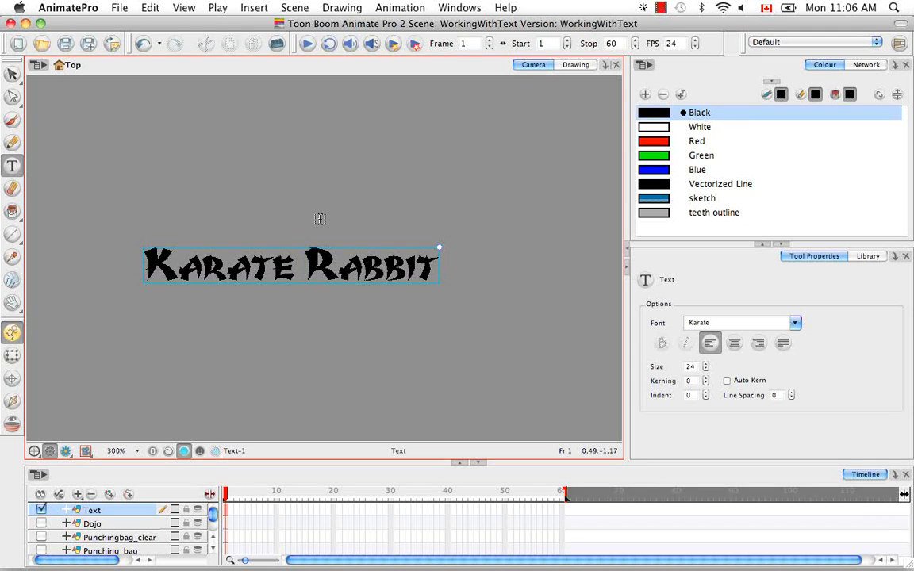
{"action": "key", "text": "Return"}
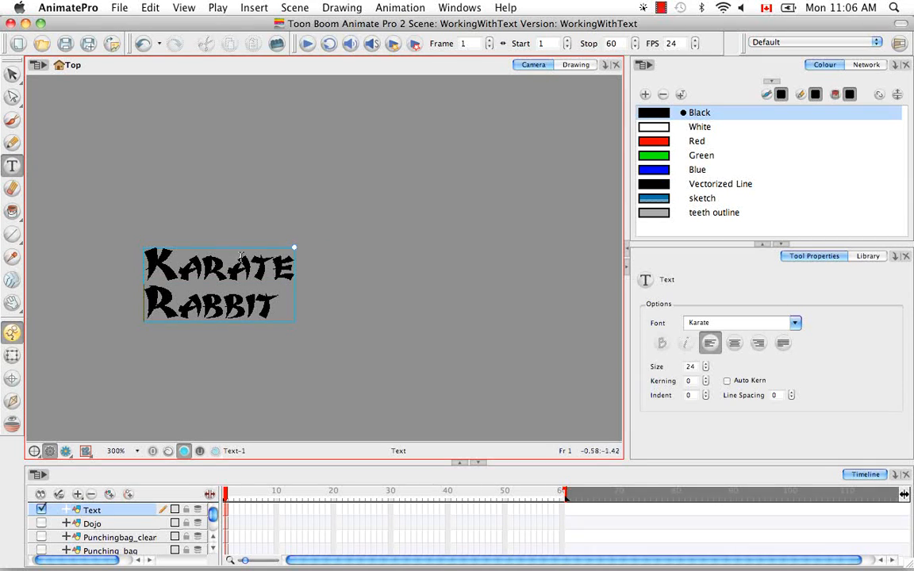
{"action": "left_click", "coordinate": [273, 302]}
{"action": "type", "text": "123"}
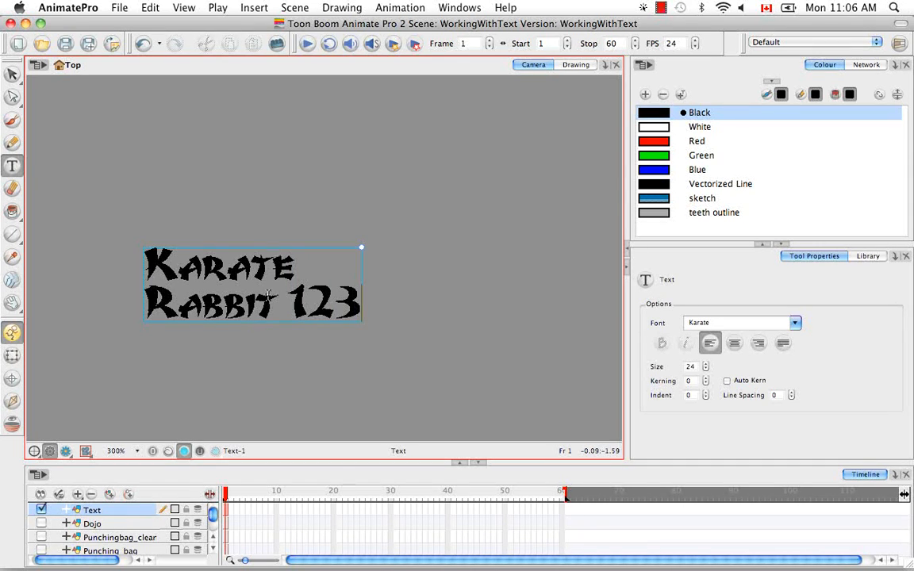
- Try centre, right and full justification on the entire two-line title
{"action": "left_click_drag", "start_coordinate": [138, 242], "coordinate": [391, 305]}
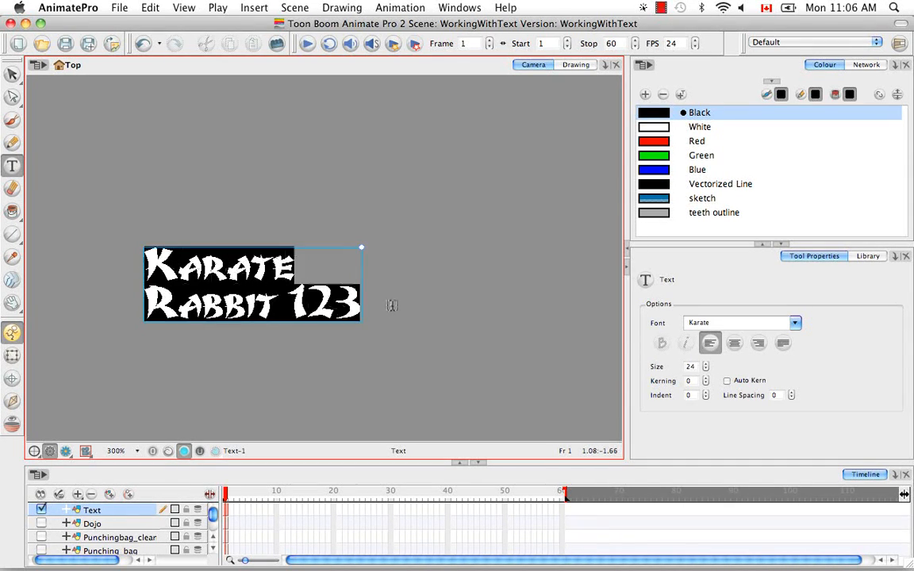
{"action": "left_click", "coordinate": [732, 346]}
{"action": "left_click", "coordinate": [759, 345]}
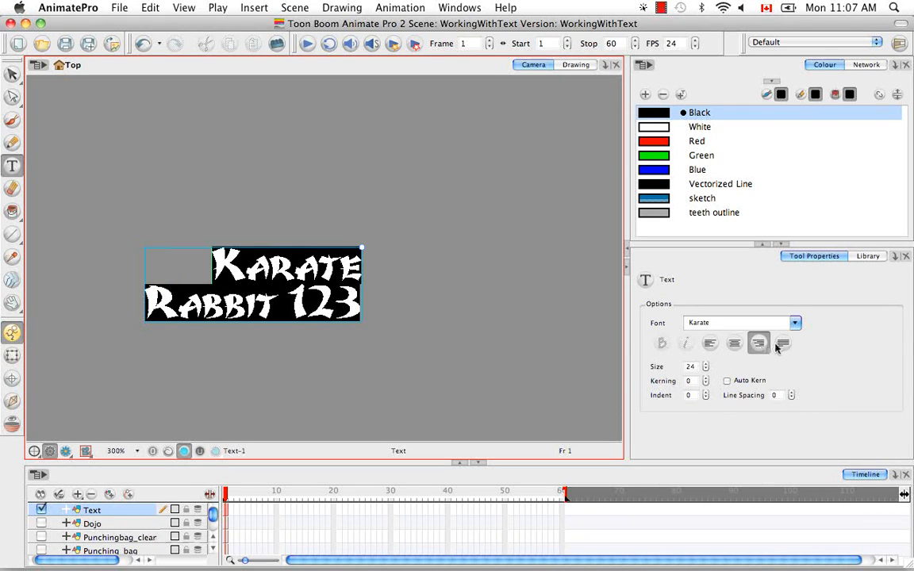
{"action": "left_click", "coordinate": [782, 345]}
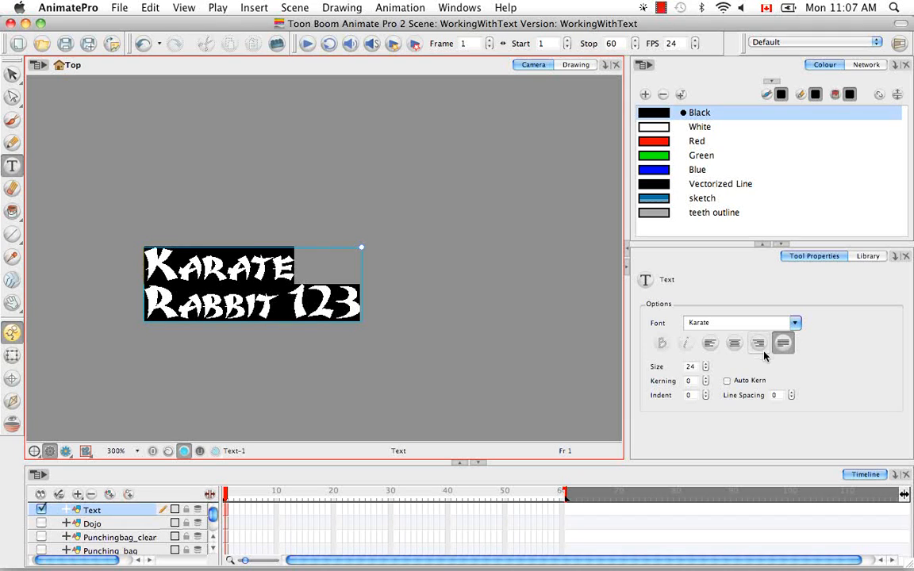
{"action": "left_click", "coordinate": [322, 273]}
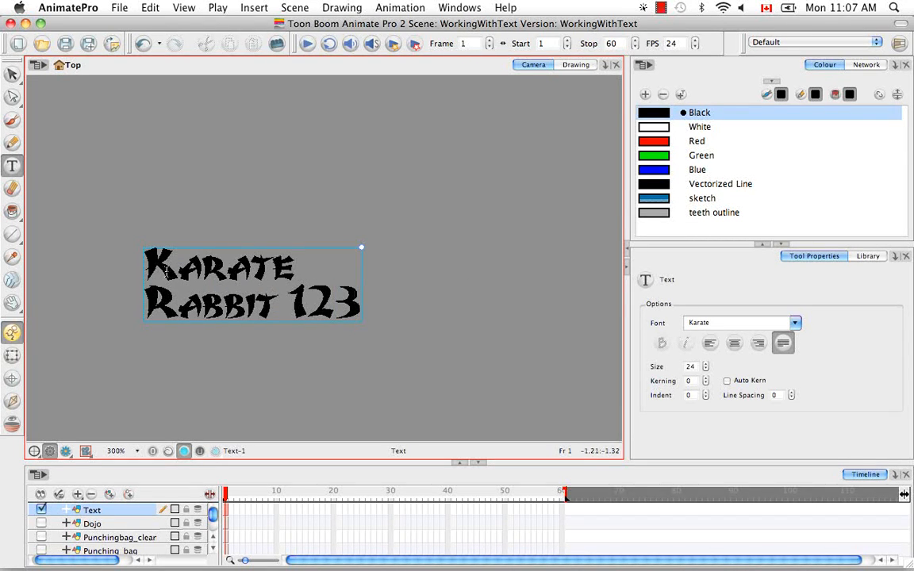
- Left-align the whole two-line title and set its font size to 32
{"action": "left_click_drag", "start_coordinate": [150, 264], "coordinate": [329, 283]}
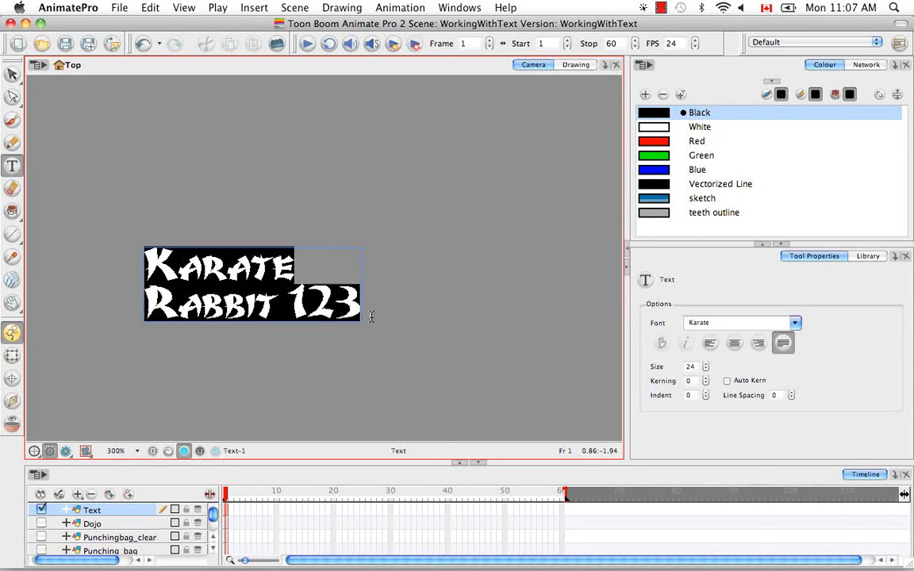
{"action": "left_click", "coordinate": [710, 344]}
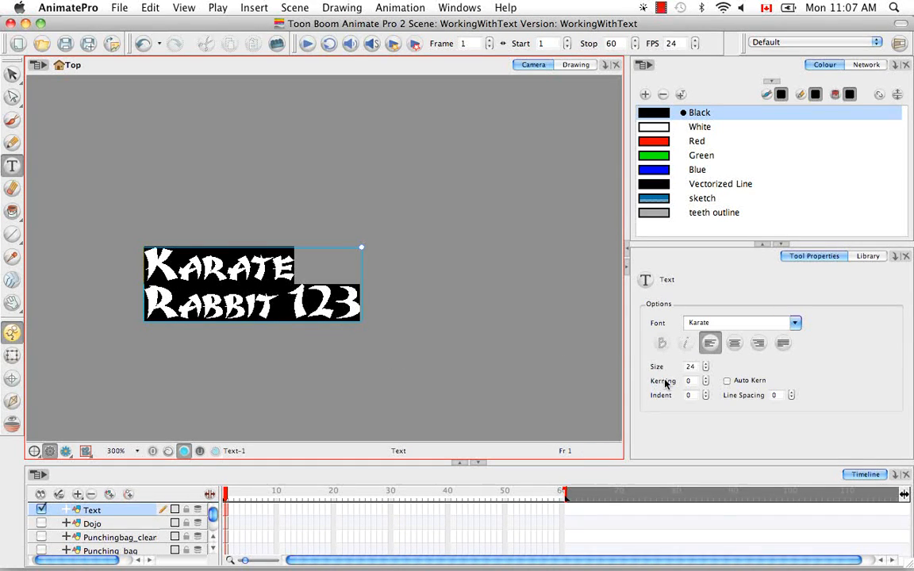
{"action": "left_click", "coordinate": [705, 364]}
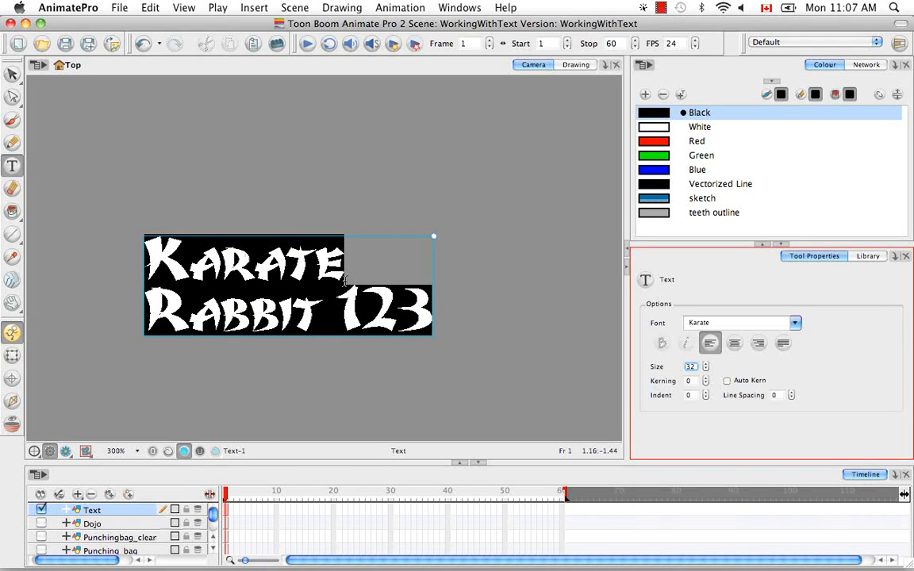
{"action": "left_click", "coordinate": [353, 279]}
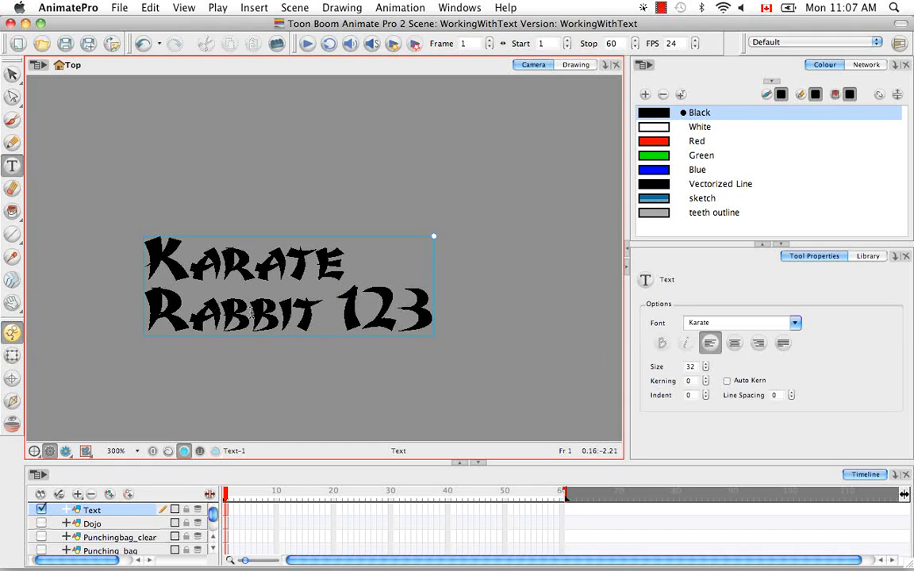
- Enlarge only the initial "K" of "Karate" to font size 46
{"action": "left_click_drag", "start_coordinate": [188, 265], "coordinate": [131, 233]}
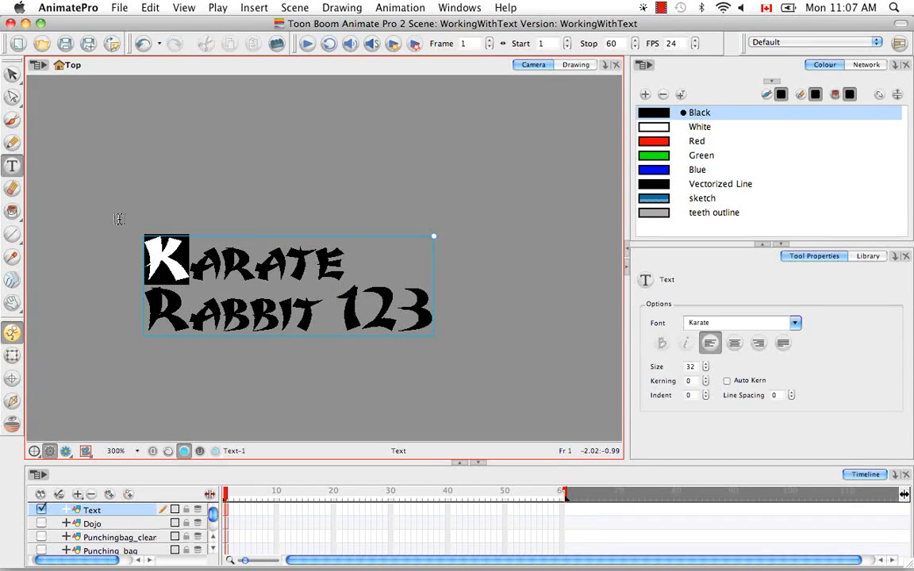
{"action": "left_click", "coordinate": [705, 364]}
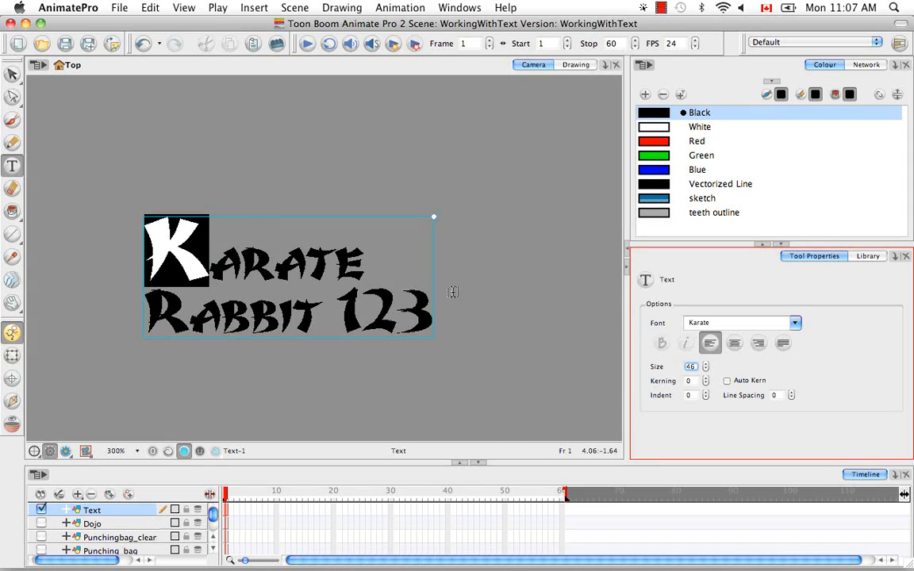
{"action": "left_click", "coordinate": [358, 264]}
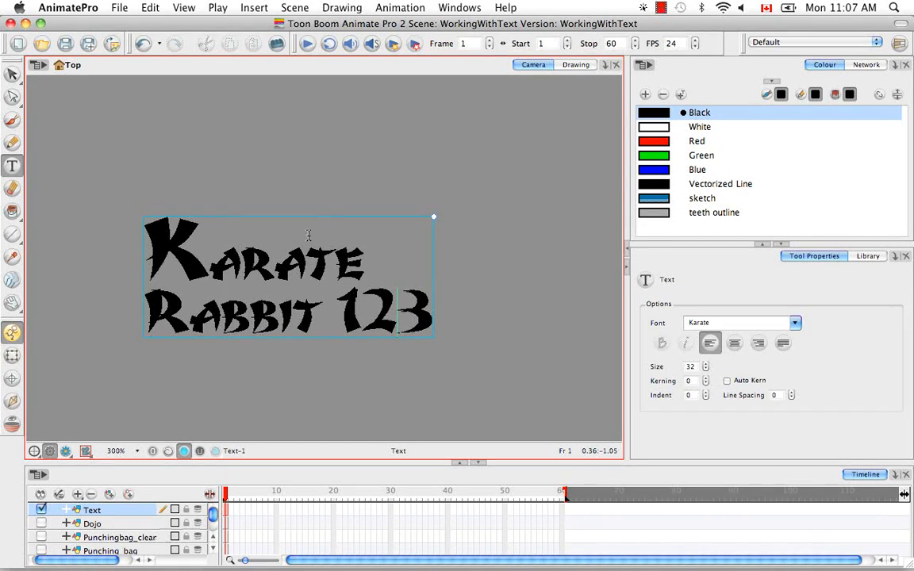
- Try a kerning of 5 on the letters "at" in "Karate" and settle on a kerning of -5
{"action": "left_click_drag", "start_coordinate": [275, 252], "coordinate": [338, 253]}
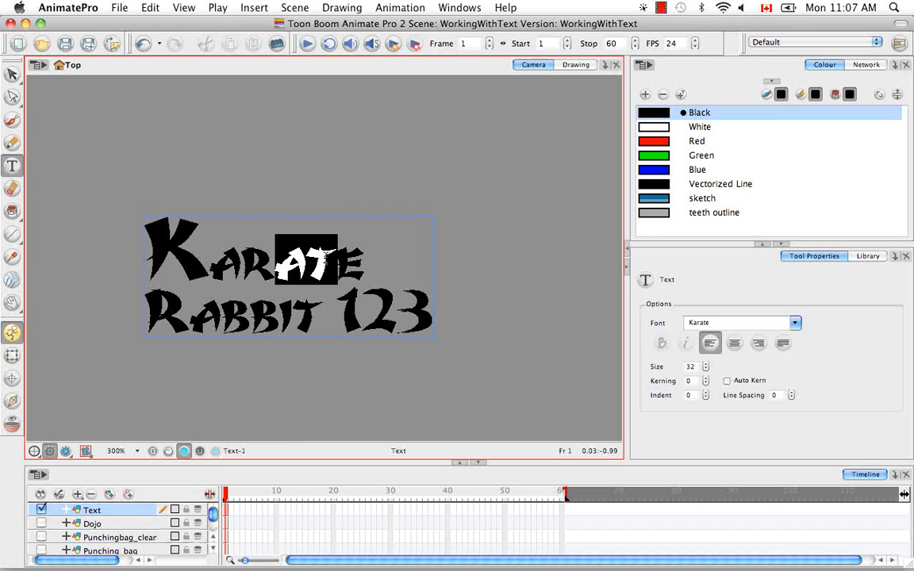
{"action": "left_click", "coordinate": [705, 379]}
{"action": "left_click", "coordinate": [705, 379]}
{"action": "left_click", "coordinate": [705, 379]}
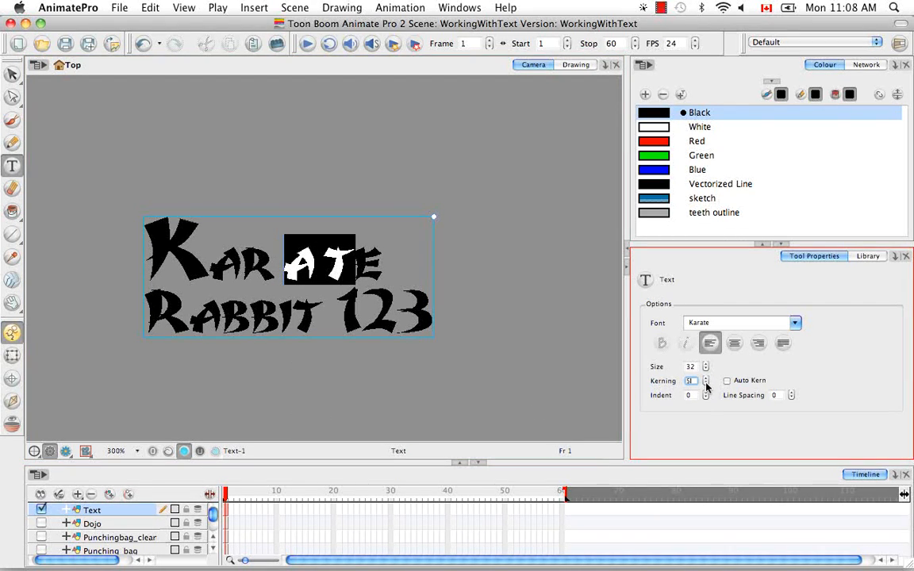
{"action": "left_click", "coordinate": [705, 384]}
{"action": "left_click", "coordinate": [705, 384]}
{"action": "left_click", "coordinate": [705, 384]}
{"action": "left_click", "coordinate": [705, 384]}
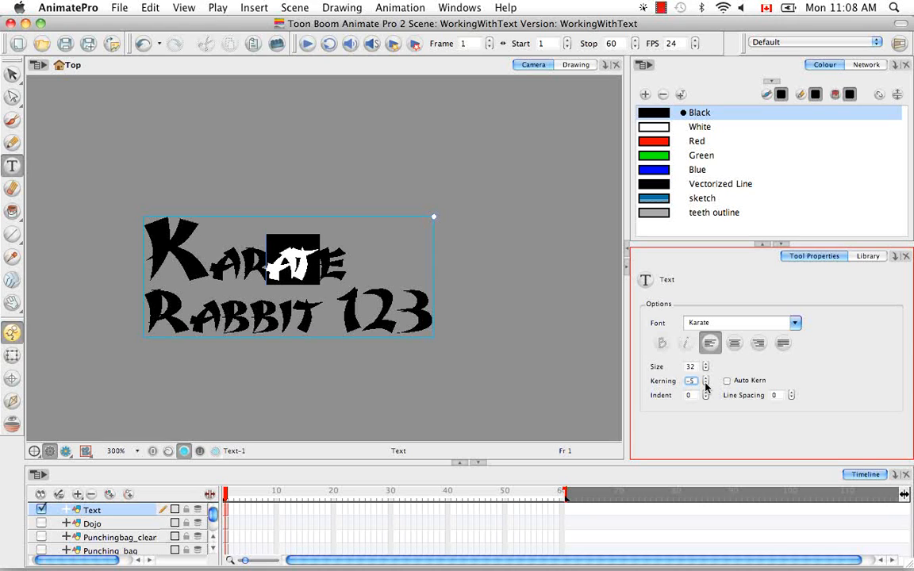
- Reset the kerning of the letters "at" in "Karate" to 0 and deselect them
{"action": "left_click", "coordinate": [705, 377]}
{"action": "left_click", "coordinate": [705, 377]}
{"action": "left_click", "coordinate": [705, 378]}
{"action": "left_click", "coordinate": [705, 378]}
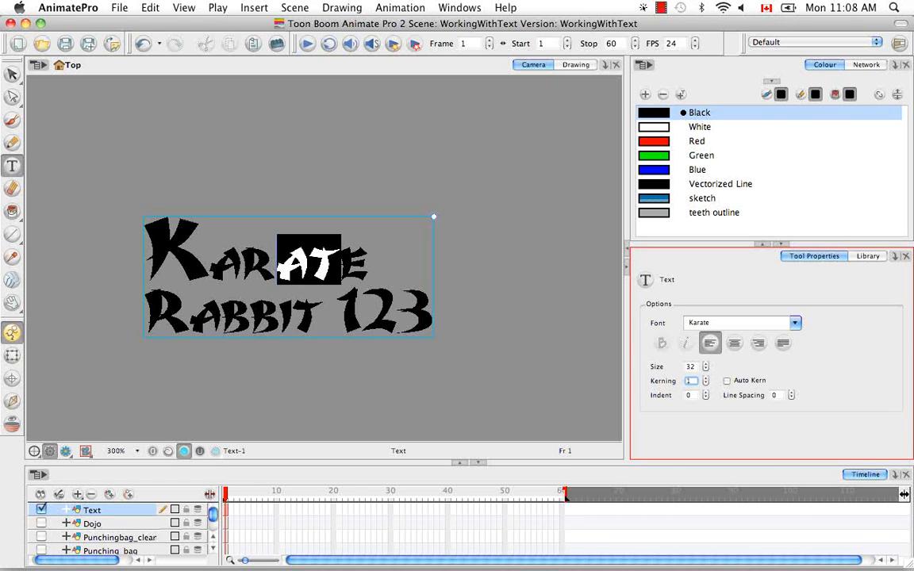
{"action": "double_click", "coordinate": [689, 382]}
{"action": "type", "text": "0"}
{"action": "left_click", "coordinate": [362, 267]}
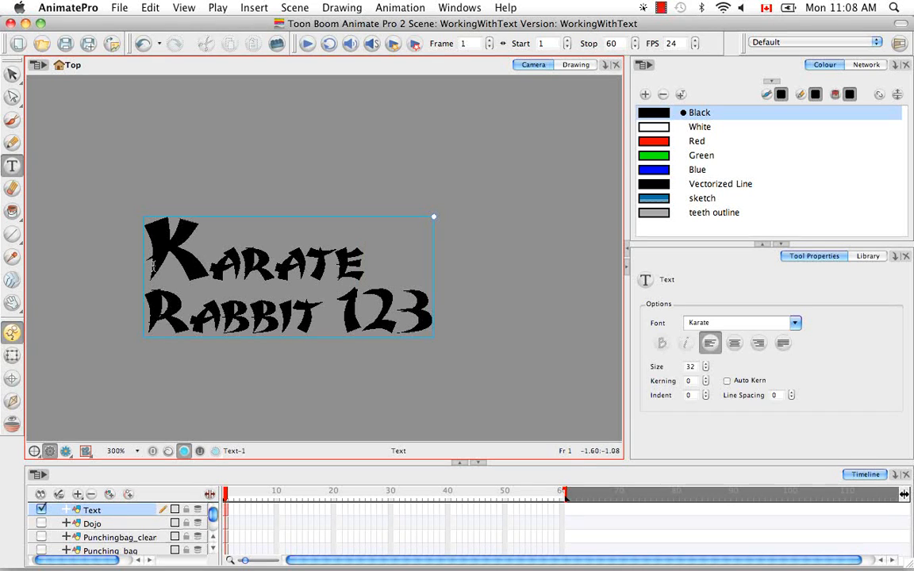
- Try a kerning of 4 on the entire two-line title and reset it to 0
{"action": "left_click_drag", "start_coordinate": [137, 238], "coordinate": [471, 291]}
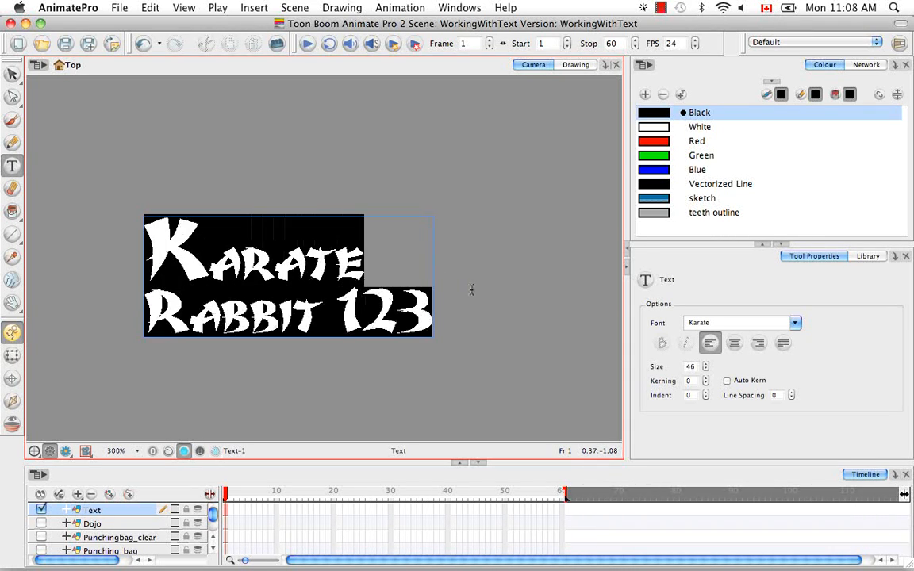
{"action": "left_click", "coordinate": [706, 380]}
{"action": "left_click", "coordinate": [706, 380]}
{"action": "left_click", "coordinate": [705, 380]}
{"action": "left_click", "coordinate": [706, 380]}
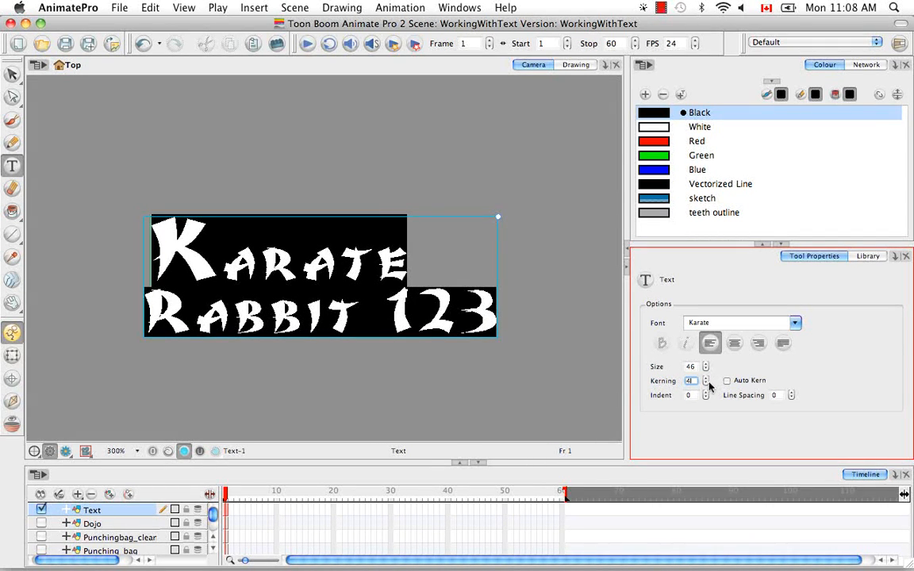
{"action": "double_click", "coordinate": [692, 381]}
{"action": "key", "text": "Return"}
{"action": "left_click", "coordinate": [429, 310]}
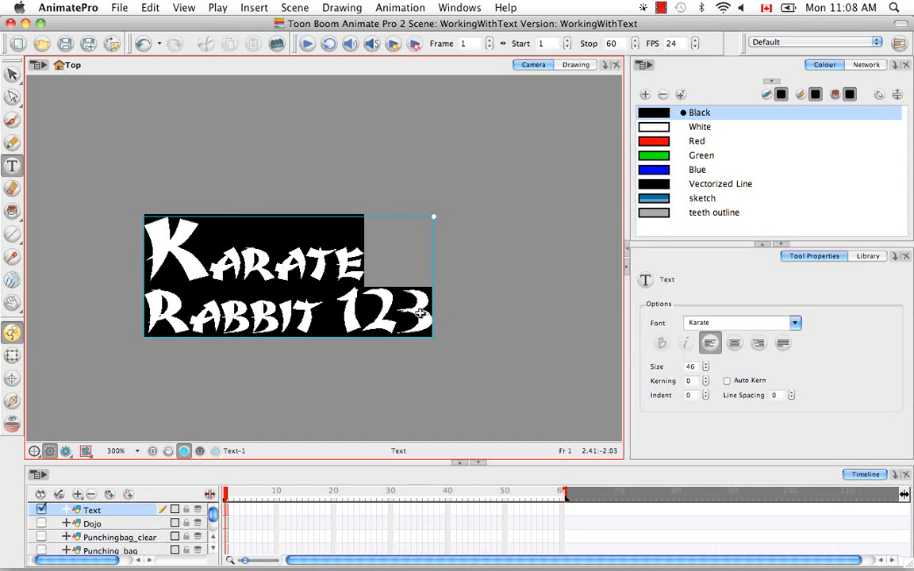
{"action": "left_click", "coordinate": [507, 334]}
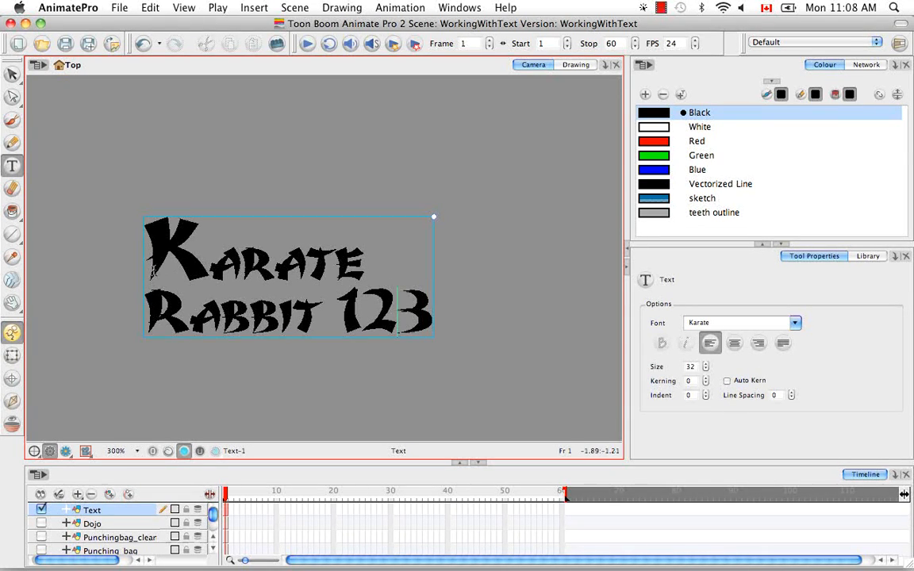
- Try first-line indents of 3 and 2 on the entire title and set the indent back to 0
{"action": "left_click_drag", "start_coordinate": [154, 268], "coordinate": [441, 318]}
{"action": "left_click", "coordinate": [705, 392]}
{"action": "left_click", "coordinate": [706, 393]}
{"action": "left_click", "coordinate": [705, 393]}
{"action": "left_click", "coordinate": [706, 392]}
{"action": "left_click", "coordinate": [706, 393]}
{"action": "left_click", "coordinate": [706, 398]}
{"action": "left_click", "coordinate": [706, 398]}
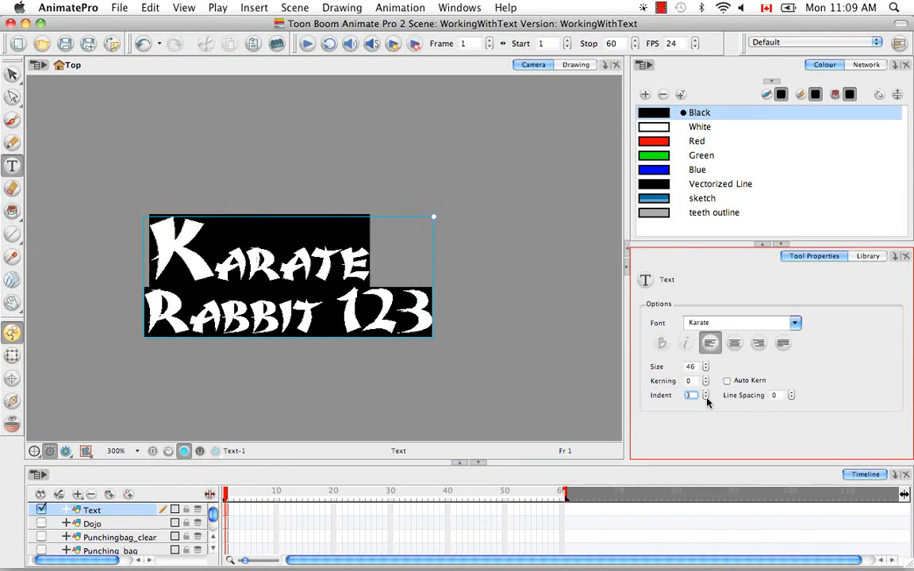
{"action": "left_click", "coordinate": [706, 398]}
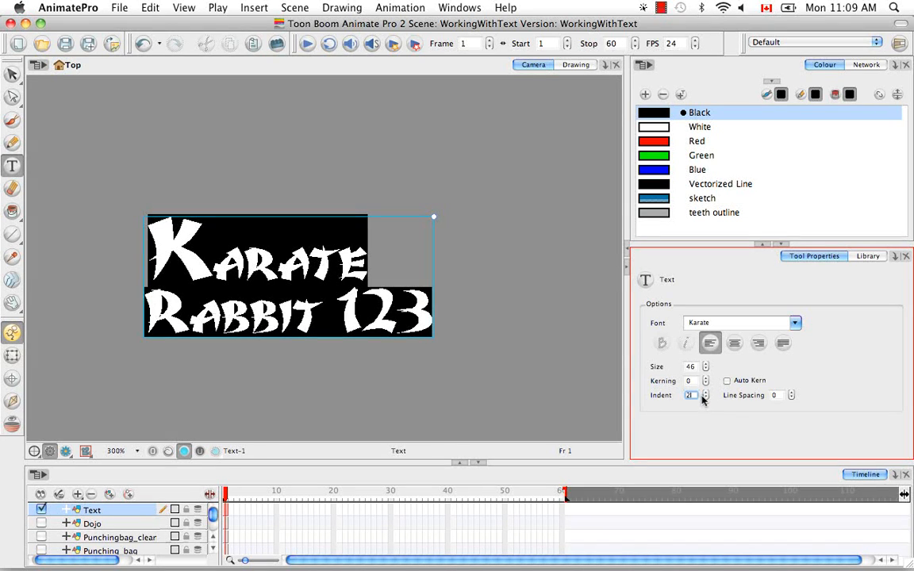
{"action": "double_click", "coordinate": [689, 396]}
{"action": "type", "text": "0"}
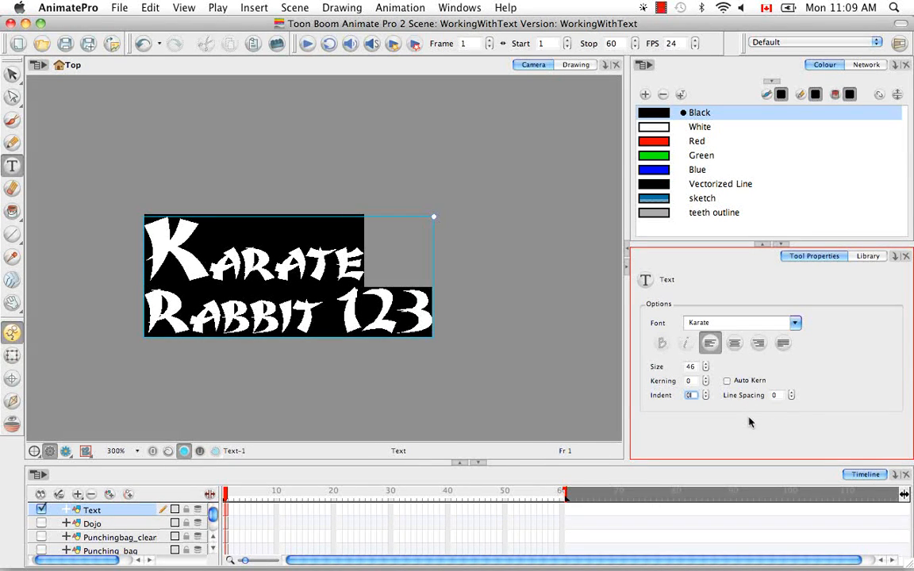
- Try tighter and wider line spacing, including 6, between the two title lines and return it to 0
{"action": "left_click", "coordinate": [790, 397]}
{"action": "left_click", "coordinate": [791, 397]}
{"action": "left_click", "coordinate": [790, 399]}
{"action": "left_click", "coordinate": [791, 394]}
{"action": "left_click", "coordinate": [791, 394]}
{"action": "left_click", "coordinate": [791, 395]}
{"action": "left_click", "coordinate": [791, 394]}
{"action": "left_click", "coordinate": [790, 394]}
{"action": "left_click", "coordinate": [791, 394]}
{"action": "left_click", "coordinate": [791, 394]}
{"action": "left_click", "coordinate": [791, 394]}
{"action": "left_click", "coordinate": [791, 394]}
{"action": "left_click", "coordinate": [791, 395]}
{"action": "left_click", "coordinate": [790, 394]}
{"action": "left_click", "coordinate": [791, 394]}
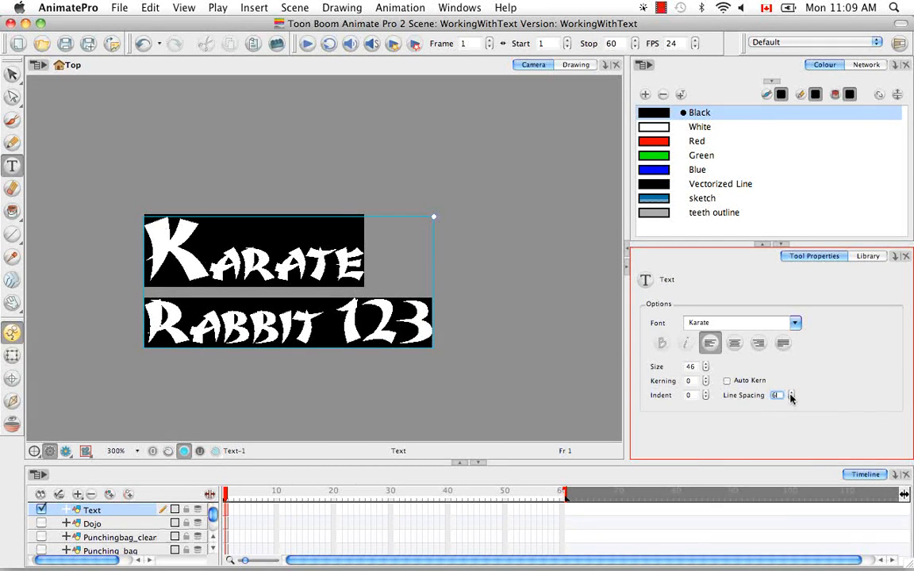
{"action": "left_click", "coordinate": [791, 398]}
{"action": "left_click", "coordinate": [791, 398]}
{"action": "left_click", "coordinate": [791, 398]}
{"action": "left_click", "coordinate": [791, 398]}
{"action": "left_click", "coordinate": [790, 398]}
{"action": "left_click", "coordinate": [790, 398]}
{"action": "left_click", "coordinate": [423, 354]}
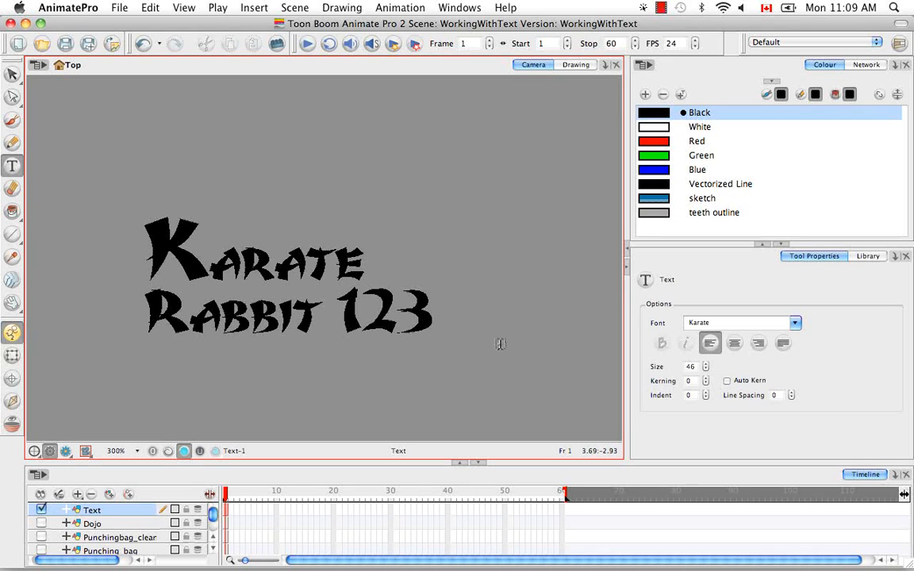
- Select the whole title as an object, enlarge it about its centre from a corner, and undo the scaling
{"action": "left_click", "coordinate": [12, 75]}
{"action": "left_click", "coordinate": [31, 77]}
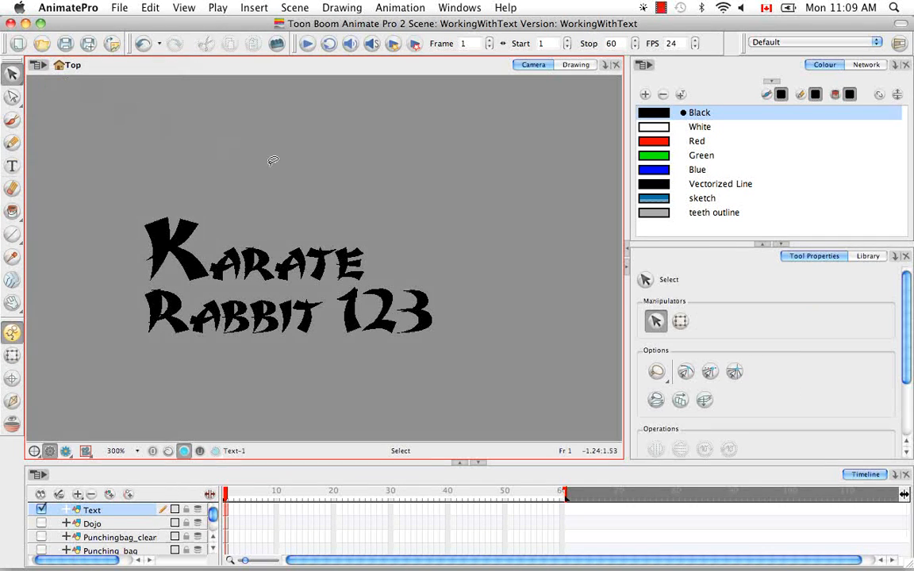
{"action": "mouse_move", "coordinate": [447, 218]}
{"action": "left_mouse_down"}
{"action": "mouse_move", "coordinate": [434, 203]}
{"action": "mouse_move", "coordinate": [188, 156]}
{"action": "mouse_move", "coordinate": [477, 320]}
{"action": "mouse_move", "coordinate": [450, 300]}
{"action": "left_mouse_up"}
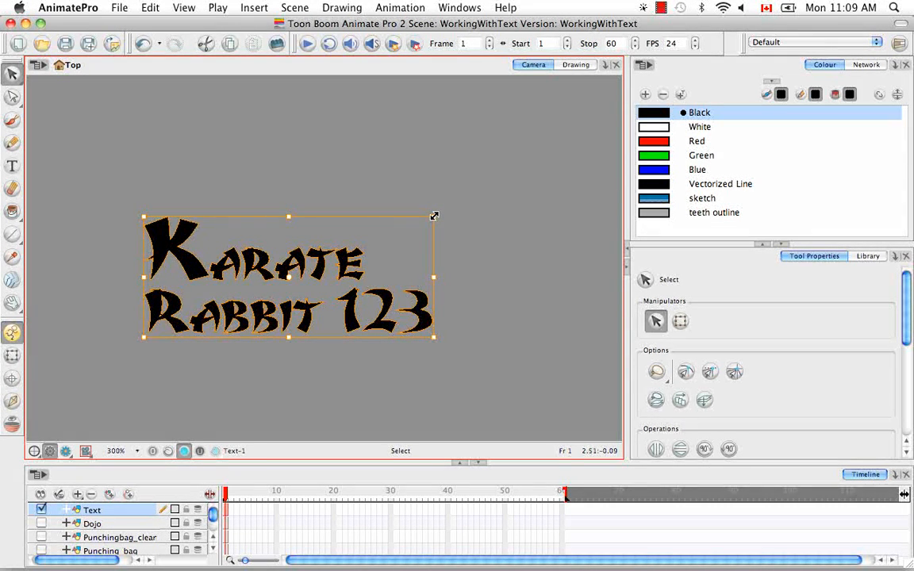
{"action": "mouse_move", "coordinate": [434, 214]}
{"action": "left_mouse_down"}
{"action": "mouse_move", "coordinate": [497, 177]}
{"action": "mouse_move", "coordinate": [490, 182]}
{"action": "left_mouse_up"}
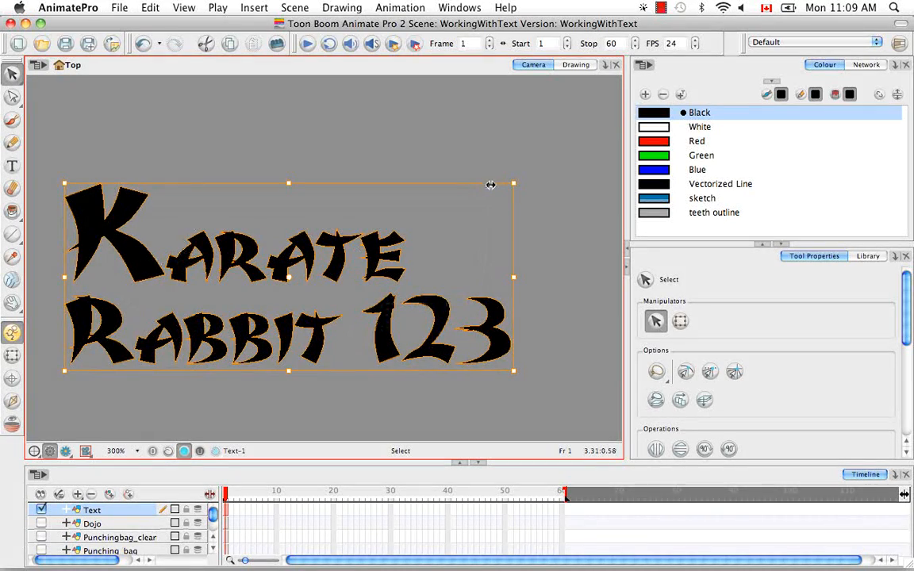
{"action": "left_click", "coordinate": [503, 222]}
{"action": "key", "text": "super+z"}
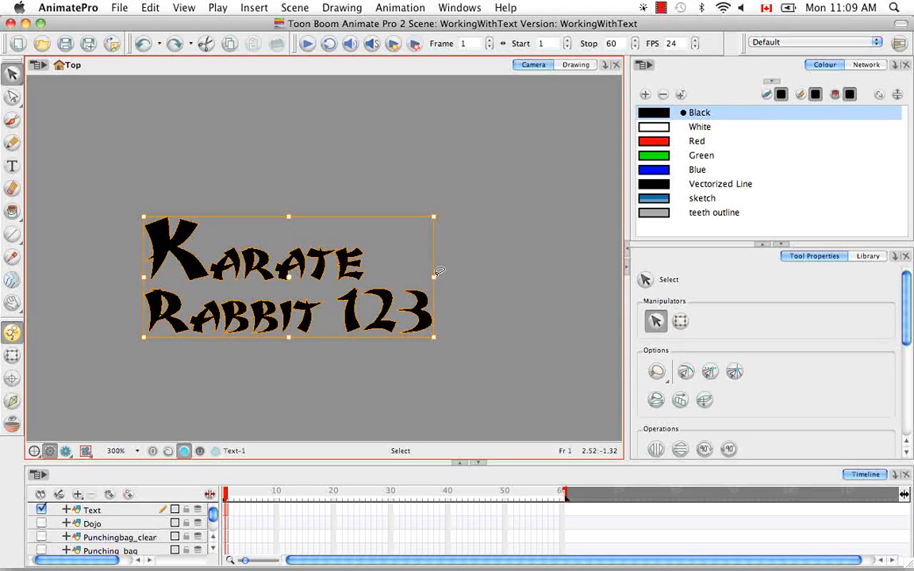
- Stretch the title wider to one side and taller upwards, undo both stretches, and deselect it
{"action": "left_click_drag", "start_coordinate": [433, 276], "coordinate": [555, 276]}
{"action": "left_click_drag", "start_coordinate": [351, 216], "coordinate": [350, 95]}
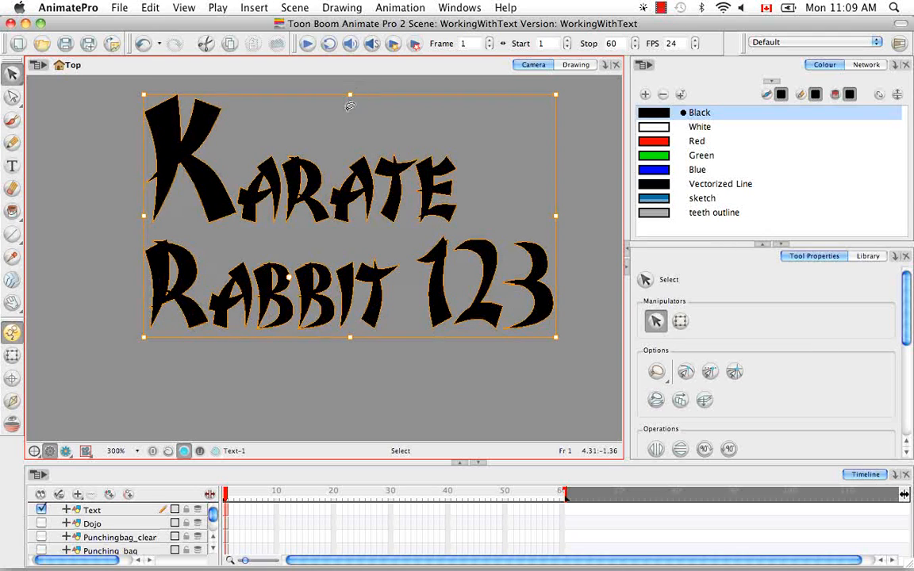
{"action": "left_click", "coordinate": [389, 376]}
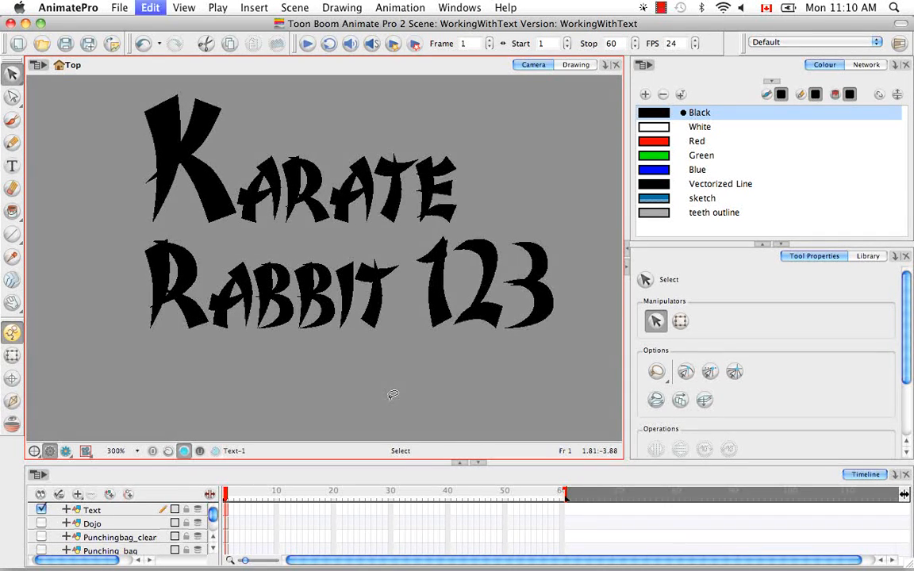
{"action": "key", "text": "super+z"}
{"action": "key", "text": "super+z"}
{"action": "left_click", "coordinate": [394, 391]}
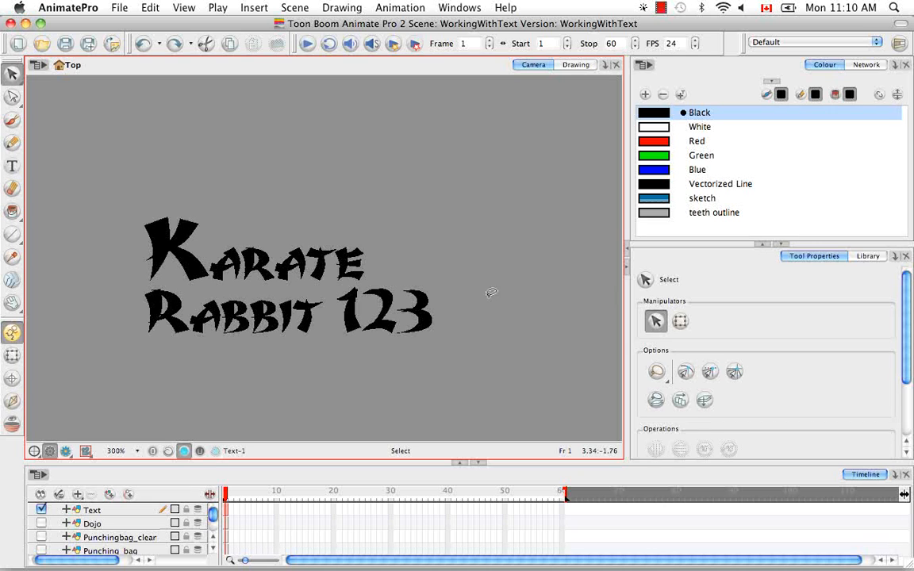
- Select the whole title and break apart its text layer into individually selectable letters
{"action": "mouse_move", "coordinate": [487, 254]}
{"action": "left_mouse_down"}
{"action": "mouse_move", "coordinate": [414, 183]}
{"action": "mouse_move", "coordinate": [411, 394]}
{"action": "mouse_move", "coordinate": [377, 197]}
{"action": "left_mouse_up"}
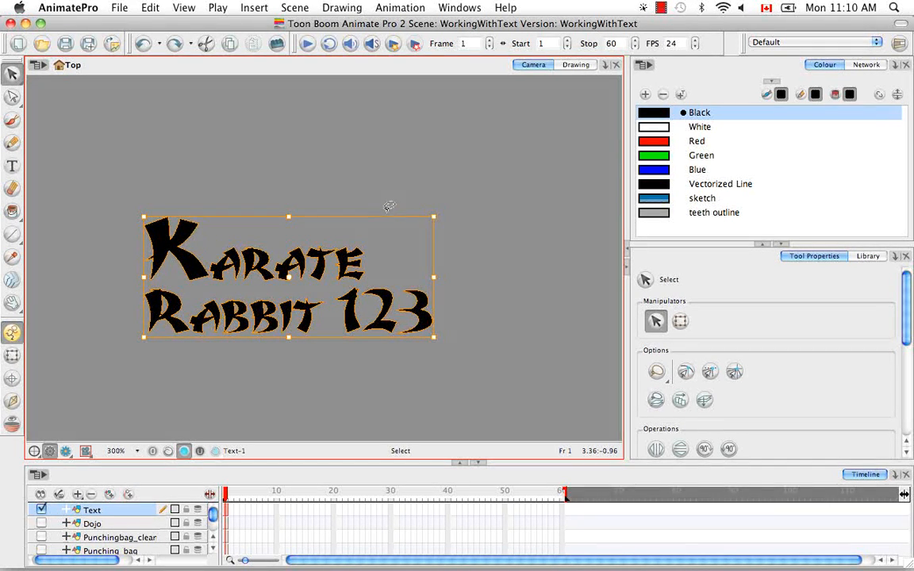
{"action": "left_click", "coordinate": [342, 8]}
{"action": "mouse_move", "coordinate": [388, 82]}
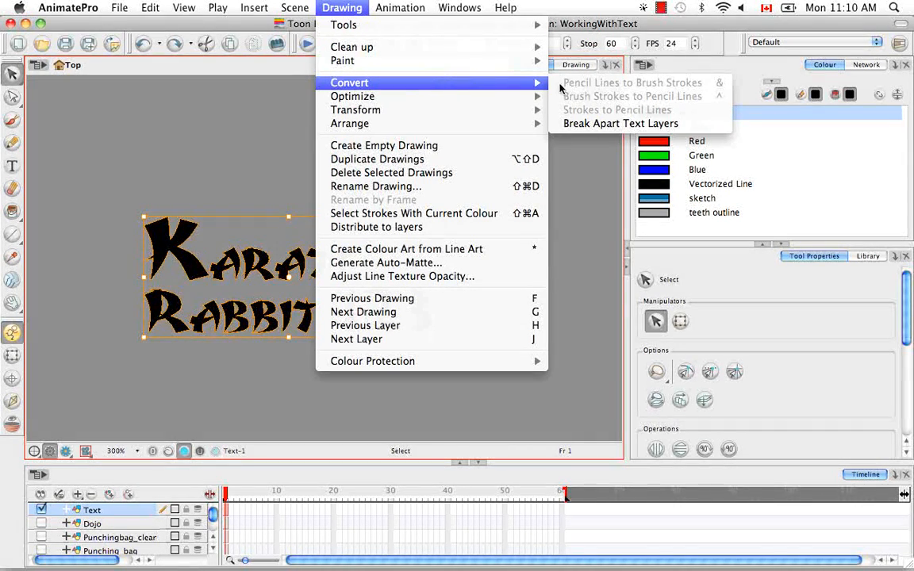
{"action": "left_click", "coordinate": [681, 125]}
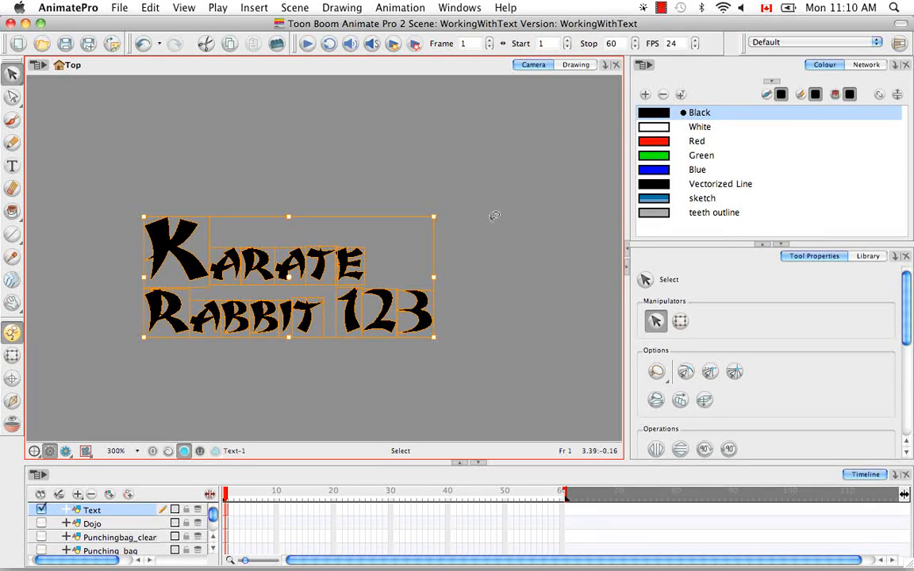
- Select only the final "3" of the title, stretch it wider and taller, and undo both changes
{"action": "left_click", "coordinate": [411, 224]}
{"action": "mouse_move", "coordinate": [416, 203]}
{"action": "left_mouse_down"}
{"action": "mouse_move", "coordinate": [77, 279]}
{"action": "mouse_move", "coordinate": [295, 197]}
{"action": "left_mouse_up"}
{"action": "left_click", "coordinate": [386, 246]}
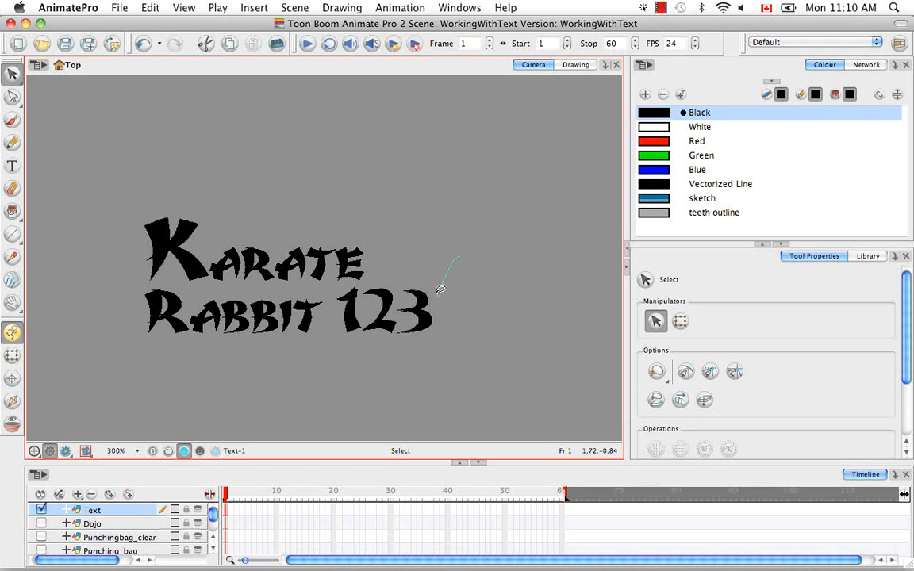
{"action": "left_click", "coordinate": [436, 306]}
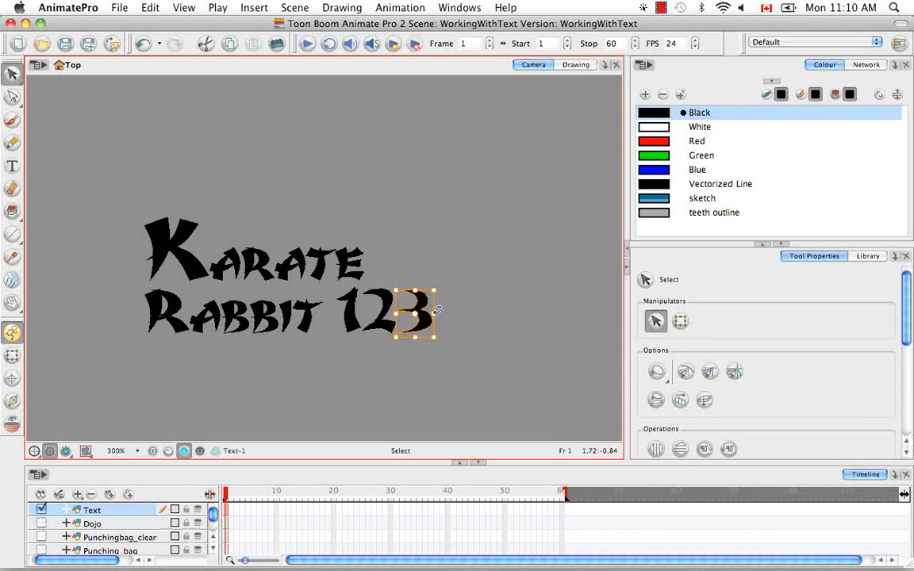
{"action": "left_click_drag", "start_coordinate": [433, 314], "coordinate": [508, 314]}
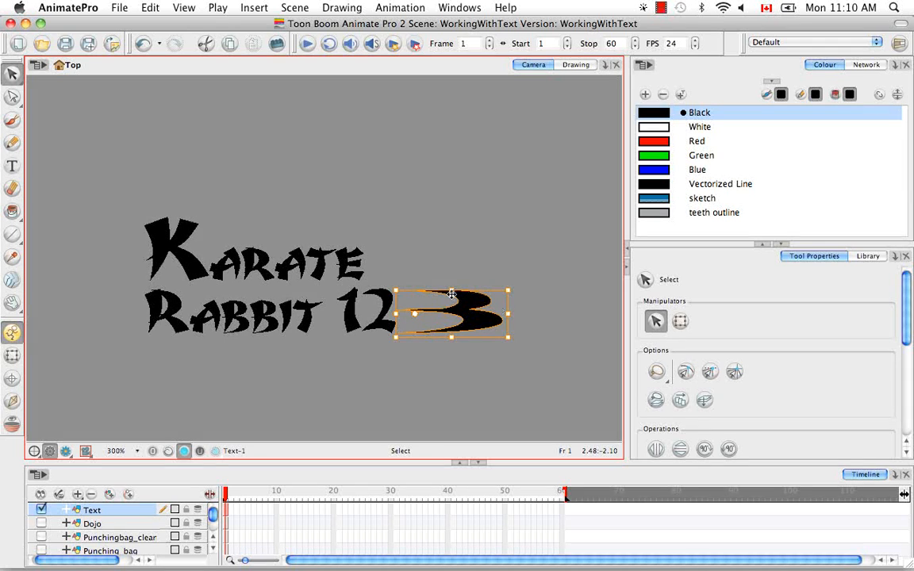
{"action": "left_click_drag", "start_coordinate": [451, 291], "coordinate": [451, 222]}
{"action": "left_click", "coordinate": [452, 350]}
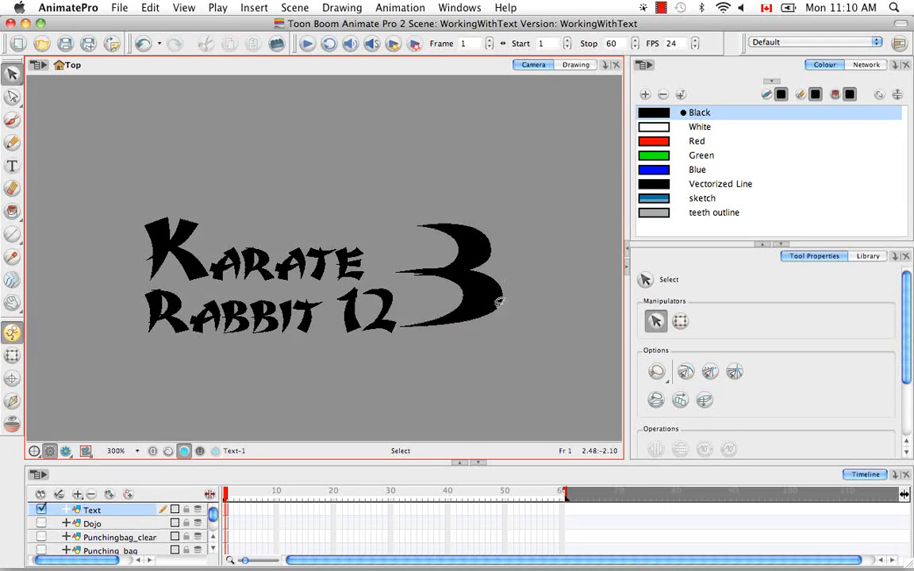
{"action": "key", "text": "super+z"}
{"action": "key", "text": "super+z"}
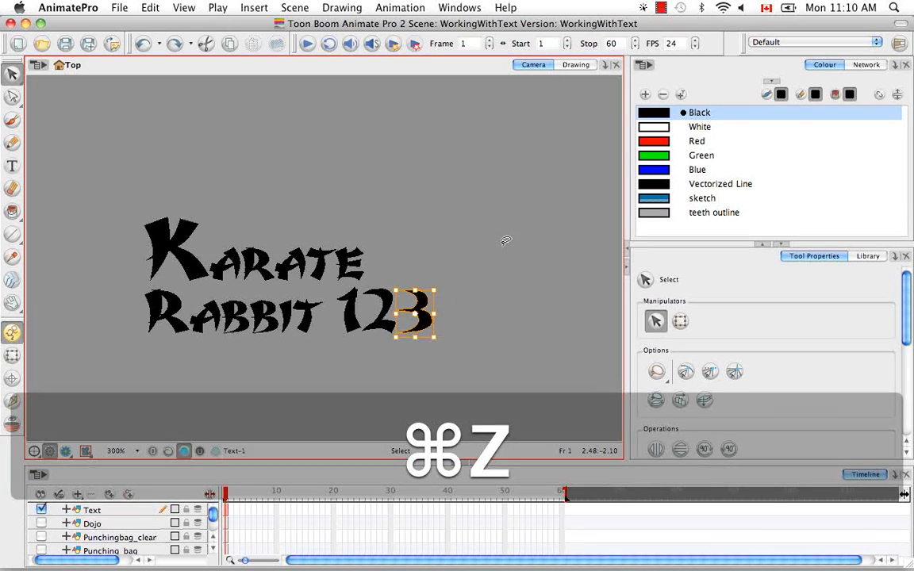
{"action": "left_click", "coordinate": [217, 176]}
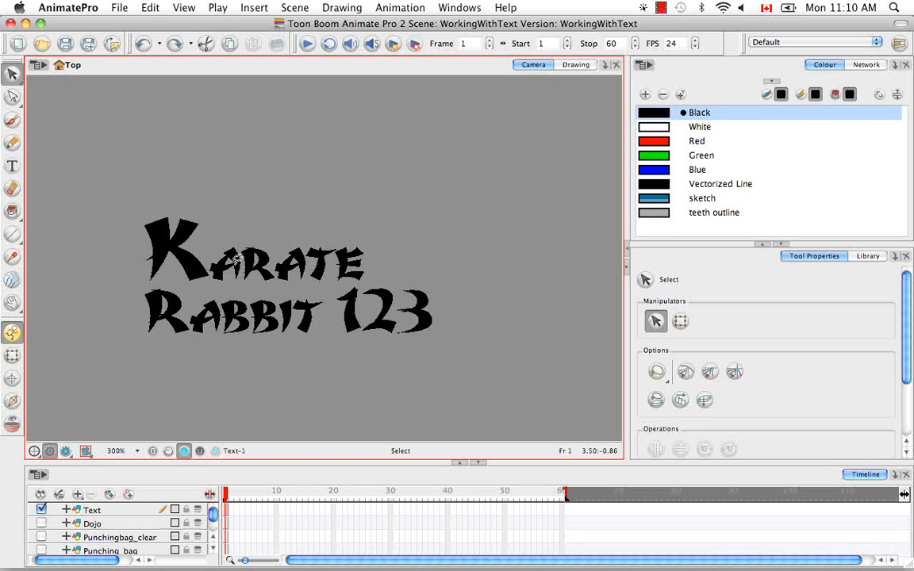
- Try to select contour points on the separated title letters with the Contour Editor
{"action": "left_click", "coordinate": [13, 97]}
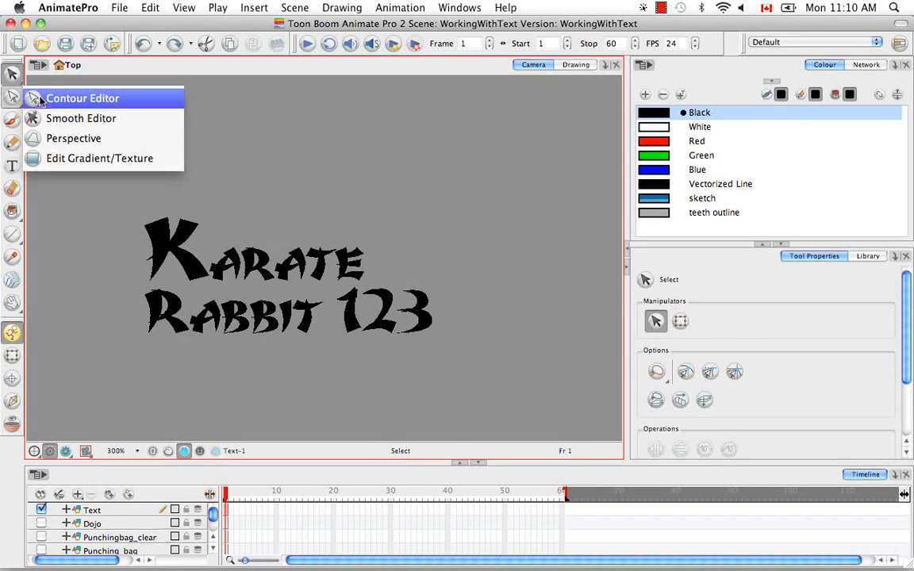
{"action": "left_click", "coordinate": [44, 95]}
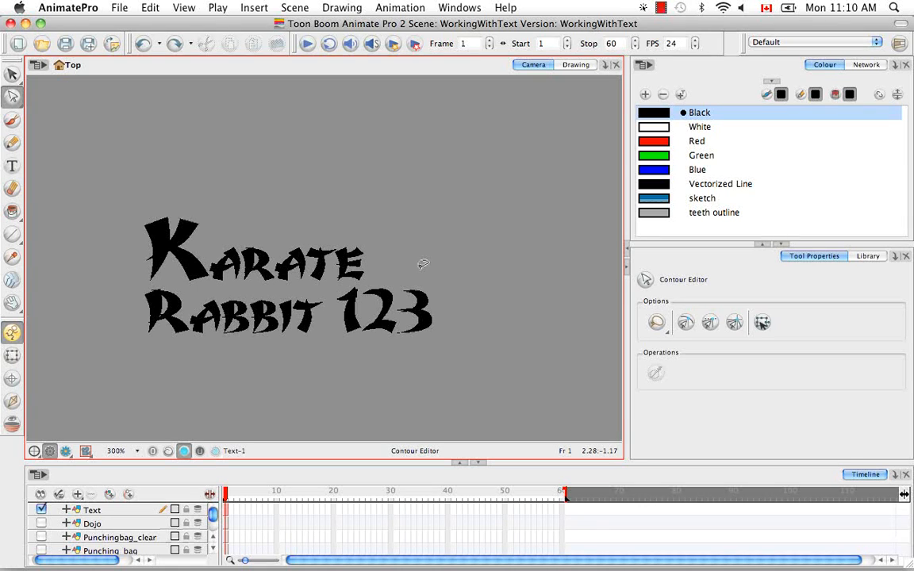
{"action": "mouse_move", "coordinate": [425, 266]}
{"action": "left_mouse_down"}
{"action": "mouse_move", "coordinate": [429, 363]}
{"action": "mouse_move", "coordinate": [437, 263]}
{"action": "mouse_move", "coordinate": [295, 324]}
{"action": "left_mouse_up"}
{"action": "mouse_move", "coordinate": [371, 203]}
{"action": "left_mouse_down"}
{"action": "mouse_move", "coordinate": [179, 217]}
{"action": "mouse_move", "coordinate": [307, 367]}
{"action": "mouse_move", "coordinate": [304, 244]}
{"action": "mouse_move", "coordinate": [463, 235]}
{"action": "left_mouse_up"}
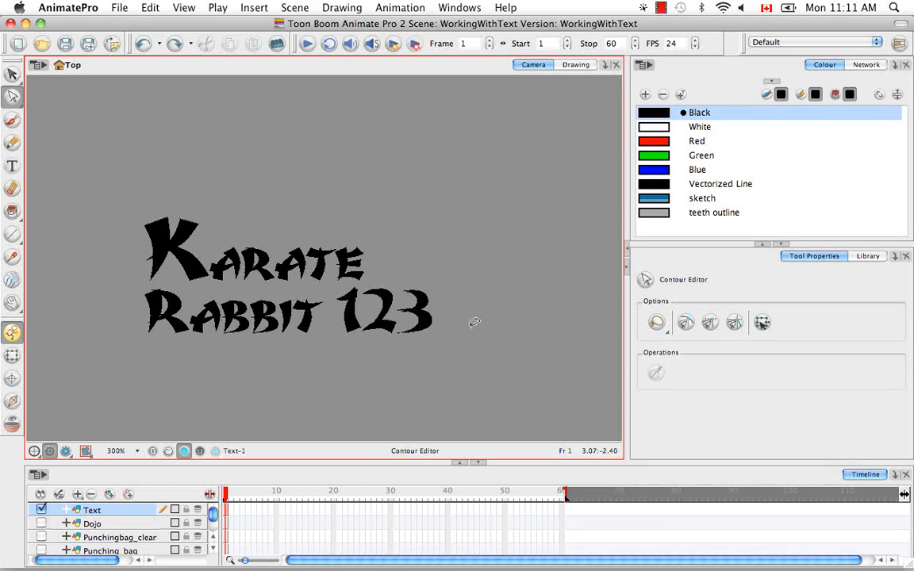
- Select all the separated title letters and break them apart again to convert them into drawing shapes
{"action": "left_click", "coordinate": [12, 74]}
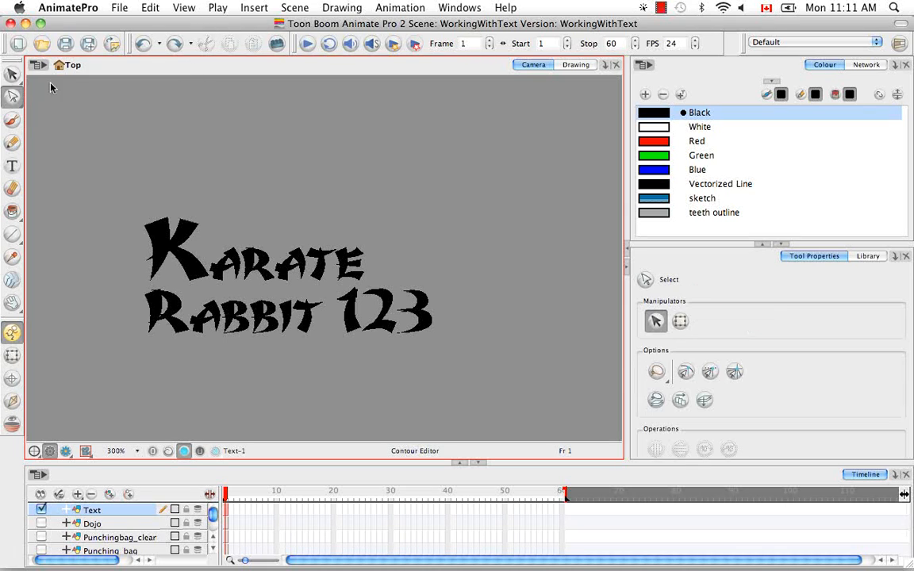
{"action": "mouse_move", "coordinate": [124, 140]}
{"action": "left_mouse_down"}
{"action": "mouse_move", "coordinate": [97, 220]}
{"action": "mouse_move", "coordinate": [265, 414]}
{"action": "mouse_move", "coordinate": [521, 358]}
{"action": "mouse_move", "coordinate": [412, 150]}
{"action": "mouse_move", "coordinate": [181, 138]}
{"action": "mouse_move", "coordinate": [75, 211]}
{"action": "left_mouse_up"}
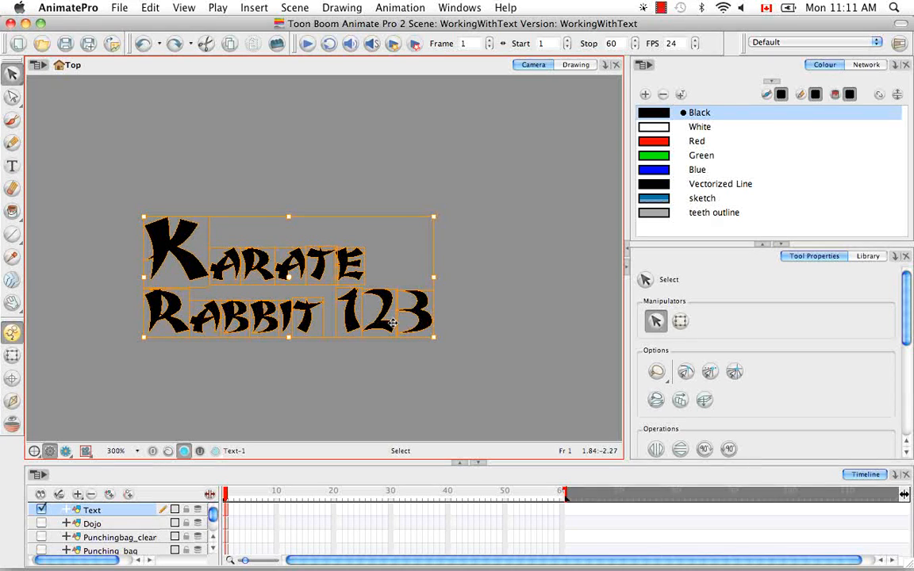
{"action": "left_click", "coordinate": [337, 8]}
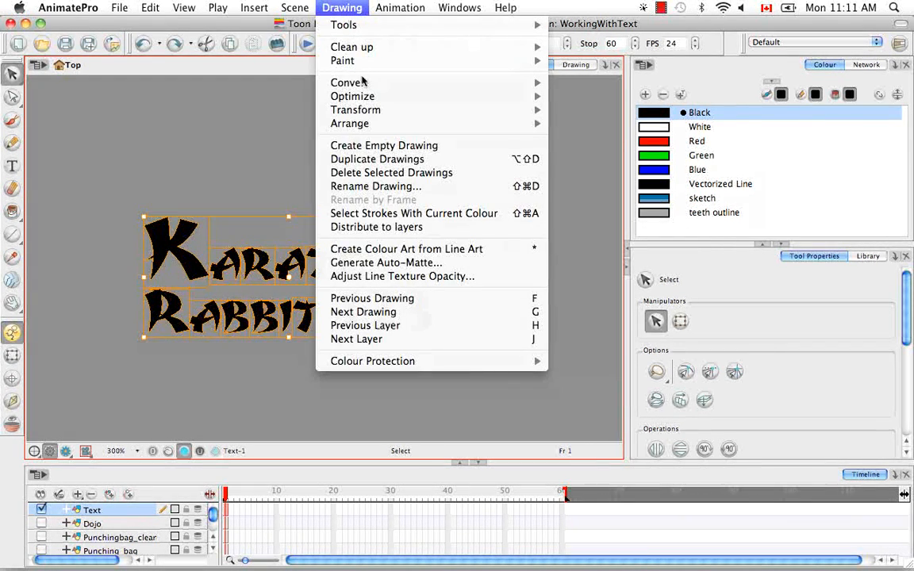
{"action": "mouse_move", "coordinate": [358, 83]}
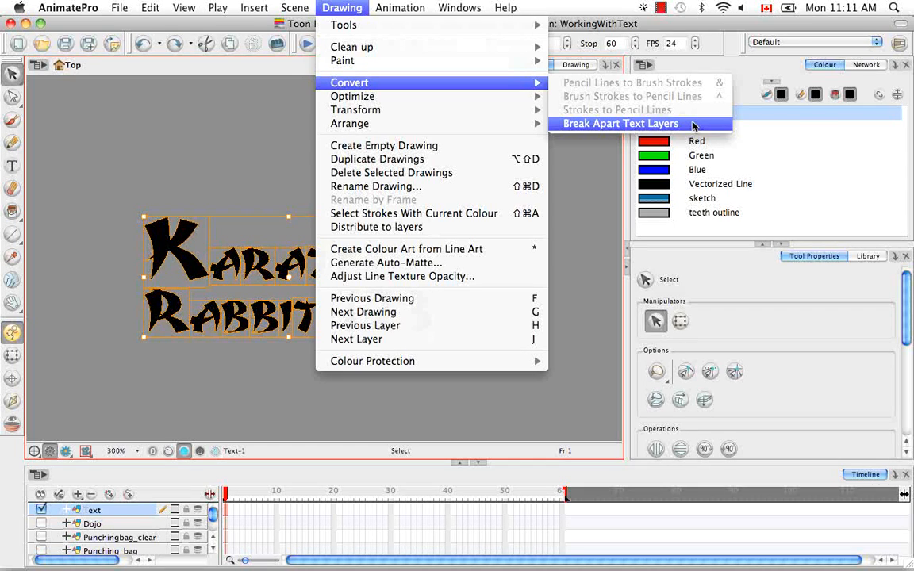
{"action": "left_click", "coordinate": [695, 125]}
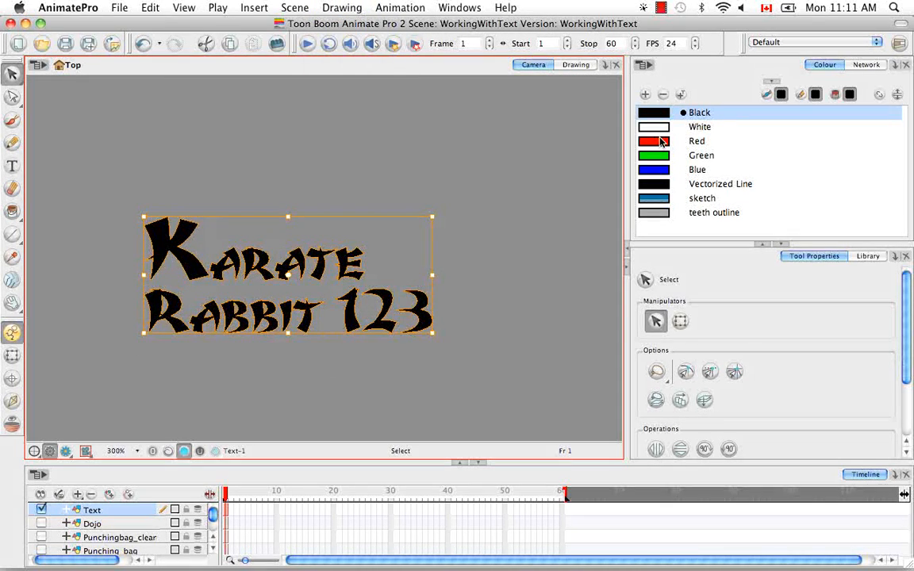
- Inspect the contour points of individual title letters, including the final "E" of "Karate", with the Contour Editor
{"action": "left_click", "coordinate": [502, 249]}
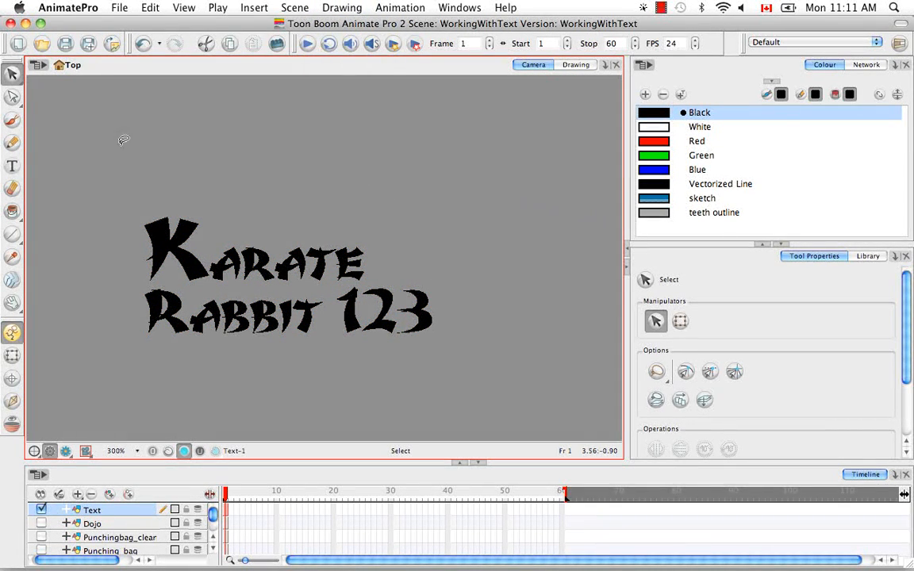
{"action": "left_click", "coordinate": [12, 96]}
{"action": "left_click", "coordinate": [349, 264]}
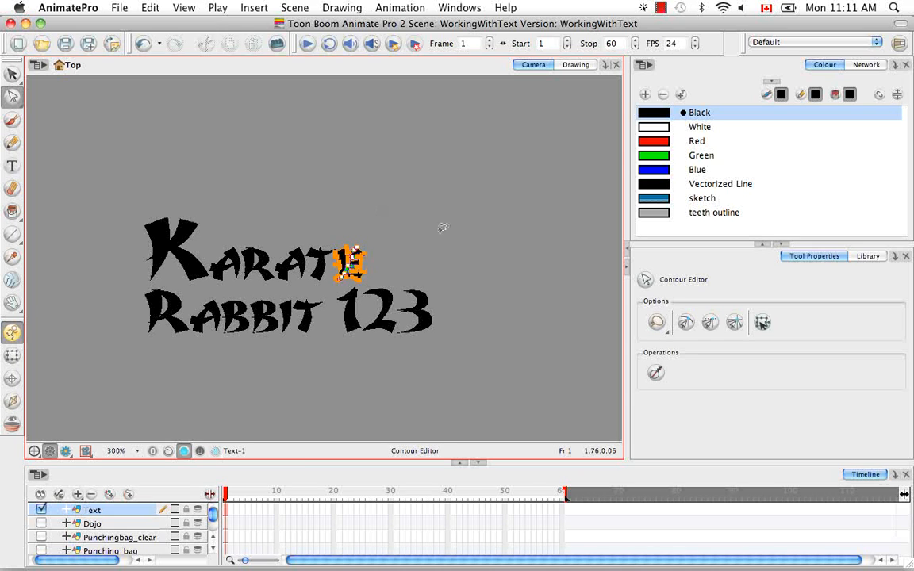
{"action": "left_click", "coordinate": [397, 305]}
{"action": "left_click", "coordinate": [458, 255]}
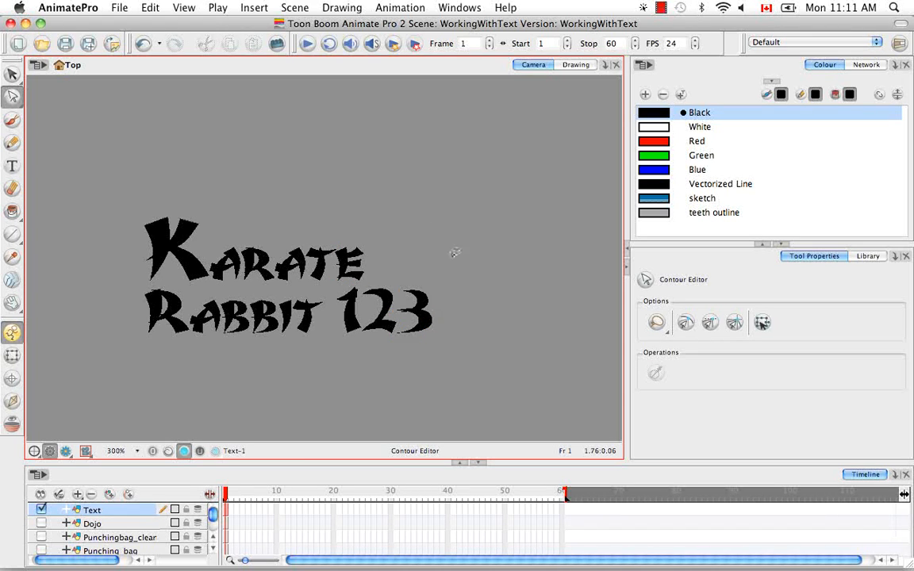
- Stretch the top of the large letter "K" well upward by moving its upper contour points
{"action": "key", "text": "super+equal"}
{"action": "key", "text": "super+equal"}
{"action": "left_click_drag", "start_coordinate": [204, 253], "coordinate": [425, 345]}
{"action": "mouse_move", "coordinate": [260, 236]}
{"action": "left_mouse_down"}
{"action": "mouse_move", "coordinate": [258, 265]}
{"action": "mouse_move", "coordinate": [308, 235]}
{"action": "mouse_move", "coordinate": [292, 244]}
{"action": "mouse_move", "coordinate": [298, 252]}
{"action": "mouse_move", "coordinate": [331, 266]}
{"action": "mouse_move", "coordinate": [345, 260]}
{"action": "mouse_move", "coordinate": [355, 162]}
{"action": "left_mouse_up"}
{"action": "left_click", "coordinate": [370, 194]}
{"action": "left_click", "coordinate": [329, 157]}
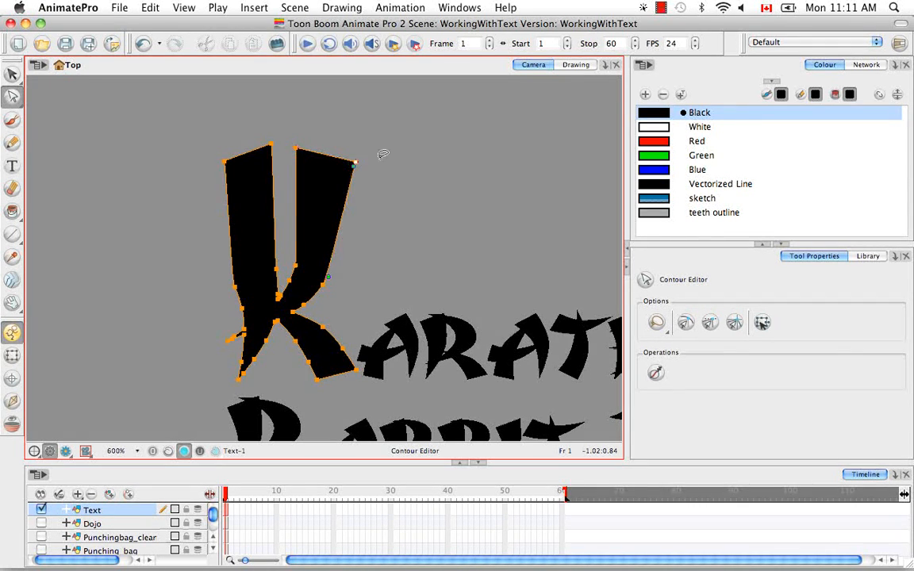
{"action": "left_click", "coordinate": [381, 154]}
- Move the outer top corner point of the "K" stem outward and adjust the stem's outer edge to widen it
{"action": "left_click", "coordinate": [225, 163]}
{"action": "left_click_drag", "start_coordinate": [224, 163], "coordinate": [206, 168]}
{"action": "left_click", "coordinate": [200, 230]}
{"action": "left_click", "coordinate": [219, 274]}
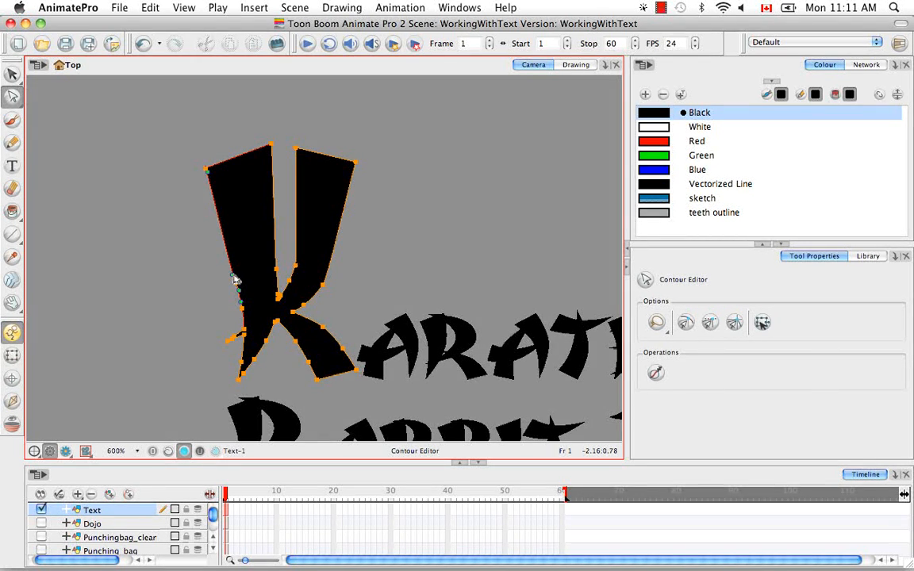
{"action": "left_click", "coordinate": [365, 267]}
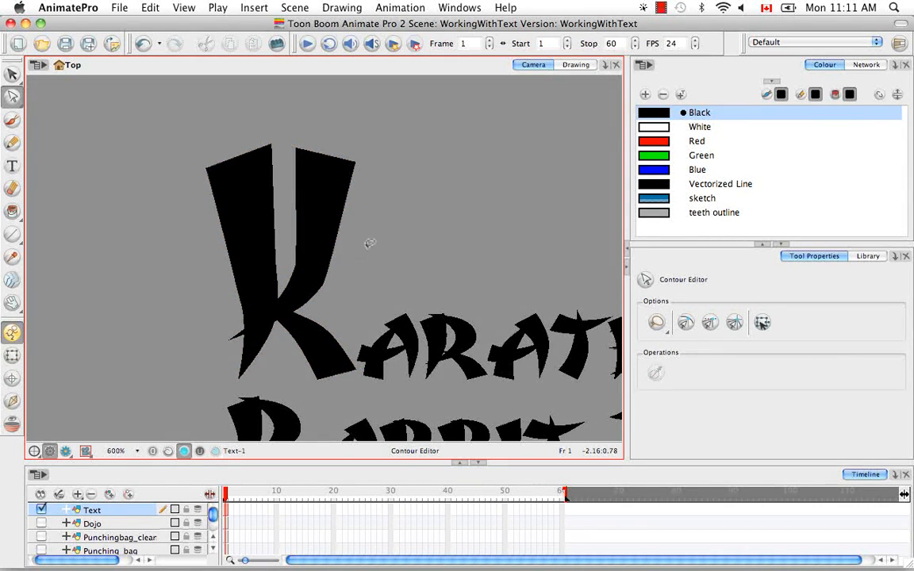
{"action": "key", "text": "super+minus"}
{"action": "key", "text": "super+minus"}
{"action": "left_click_drag", "start_coordinate": [474, 287], "coordinate": [423, 242]}
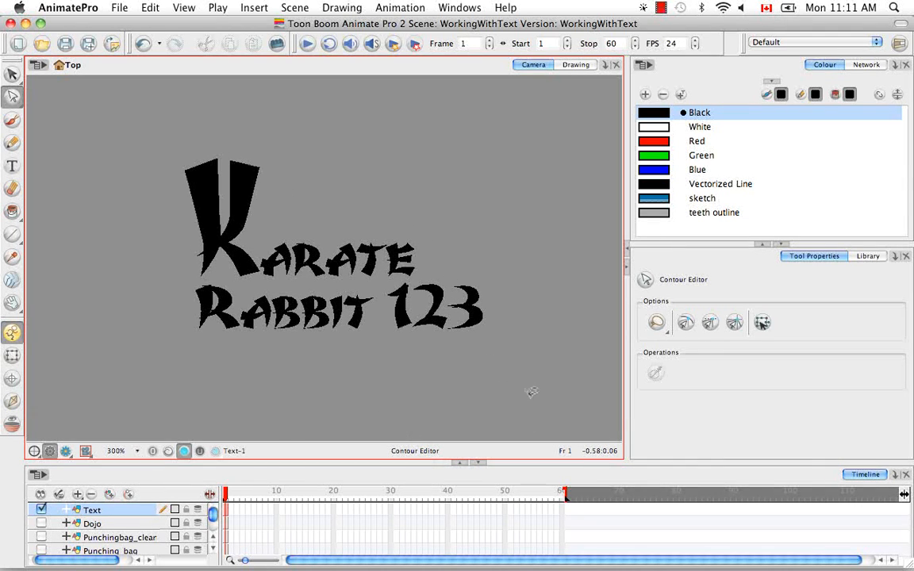